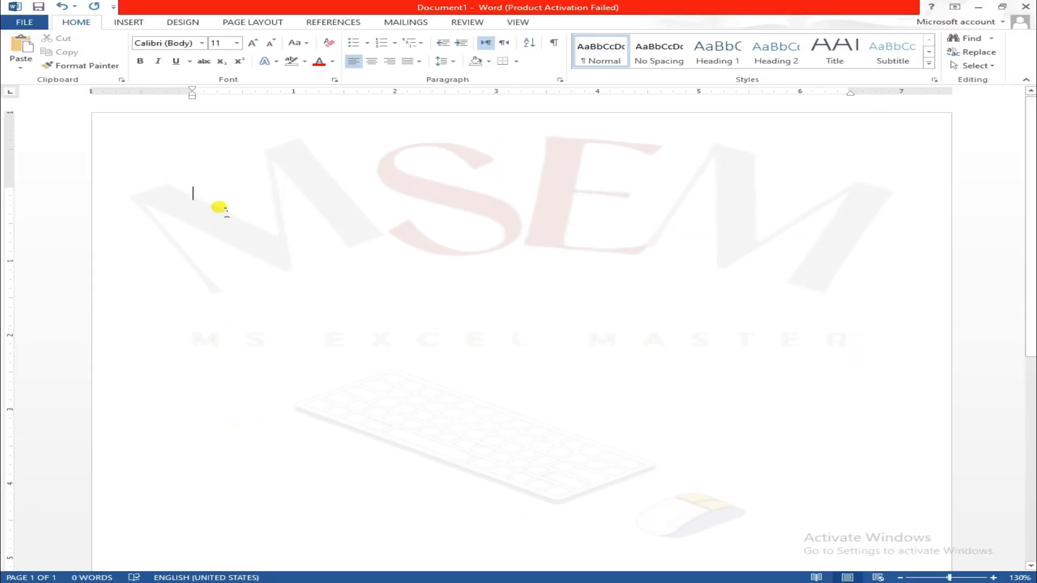
Generate ten one-sentence sample paragraphs in the blank document with =RAND(10,1).
type("=RAN")
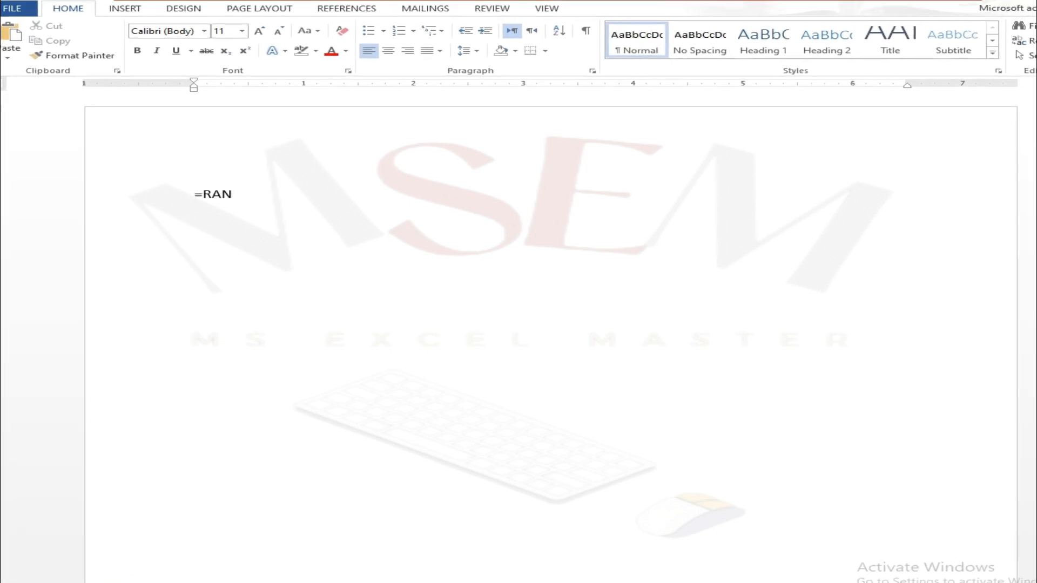
type("D(")
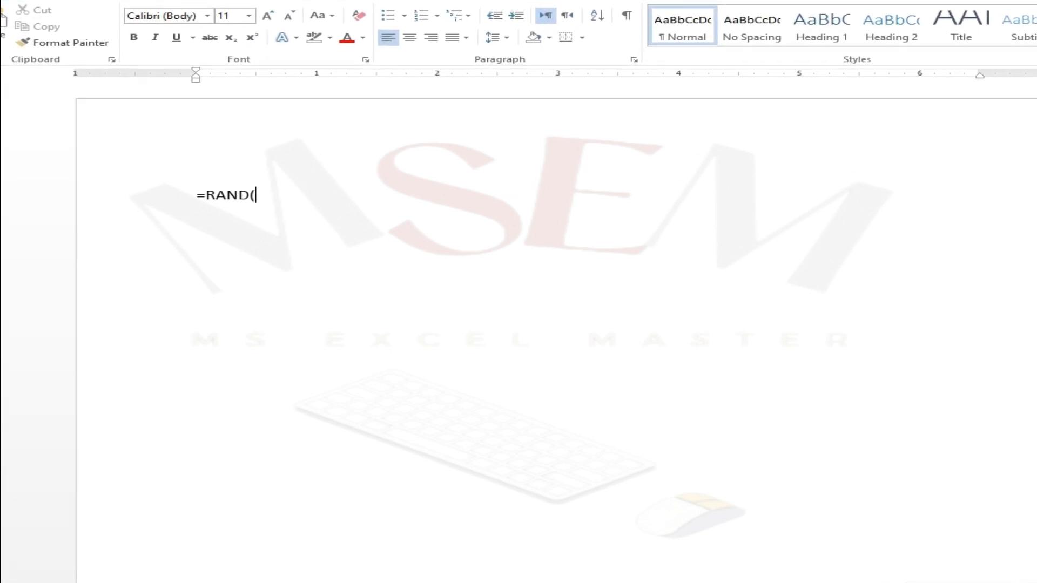
type("10,1)")
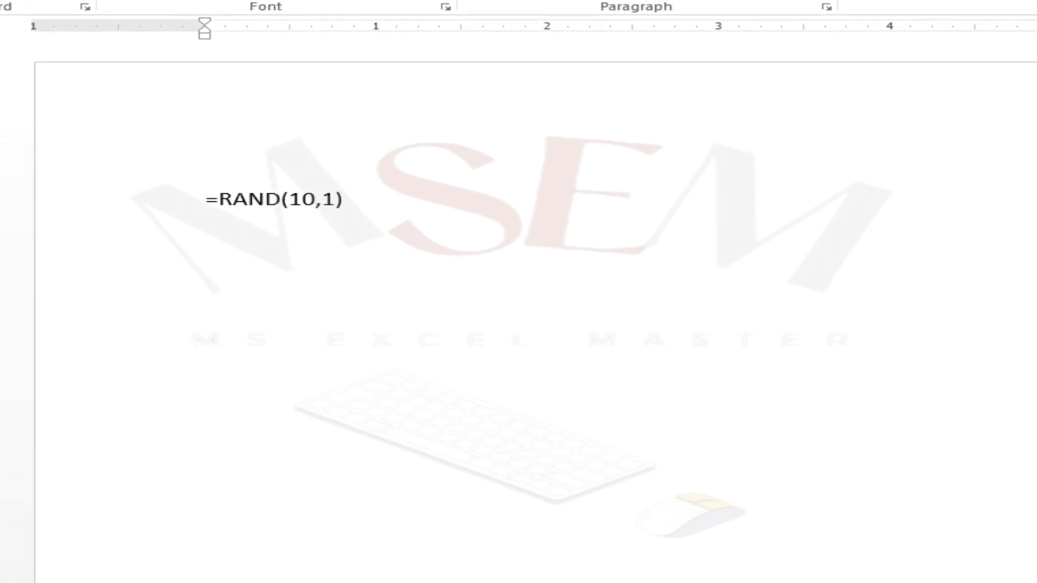
key("Return")
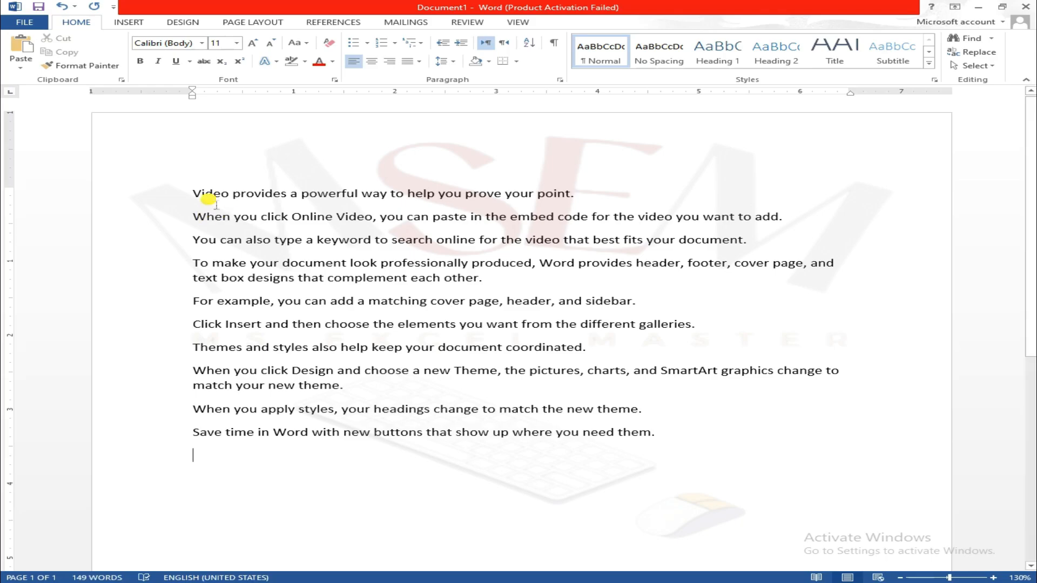
scroll(452, 407, "down", 2)
scroll(491, 387, "up", 2)
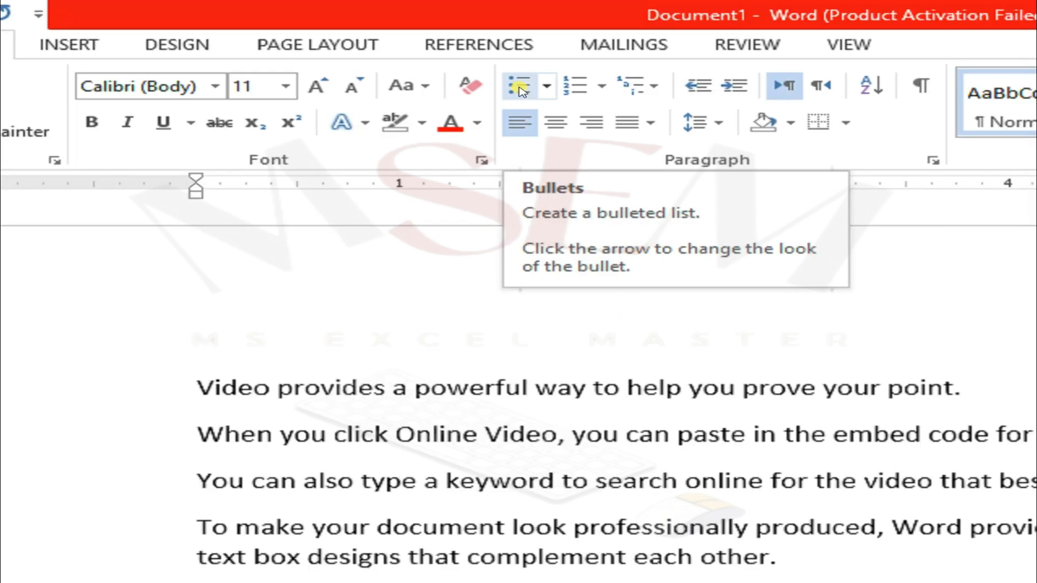
Turn all ten sample paragraphs into a bulleted list using the four-diamond bullet symbol.
left_click_drag(197, 385, 293, 417)
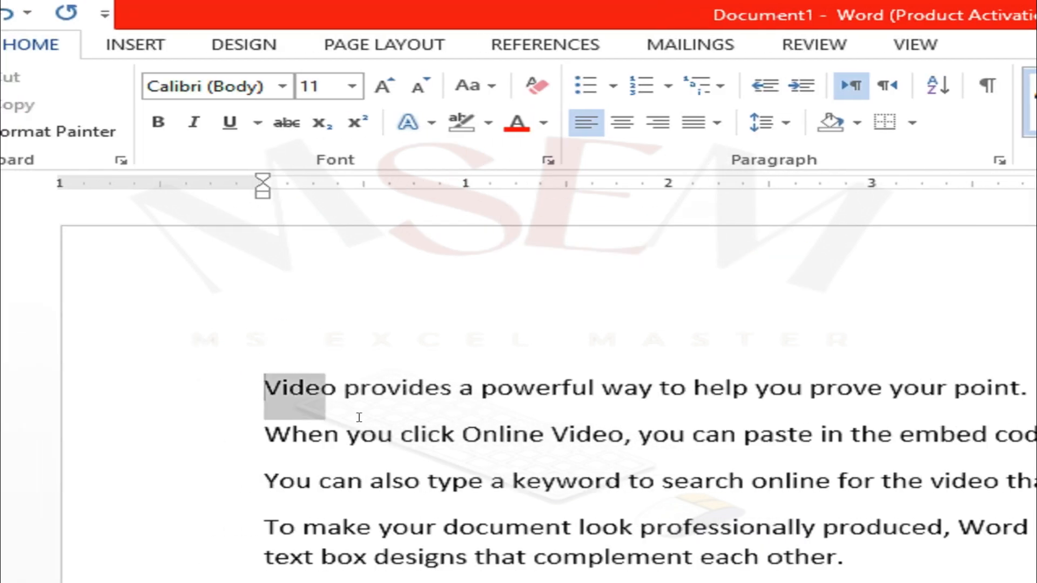
left_click_drag(359, 417, 770, 426)
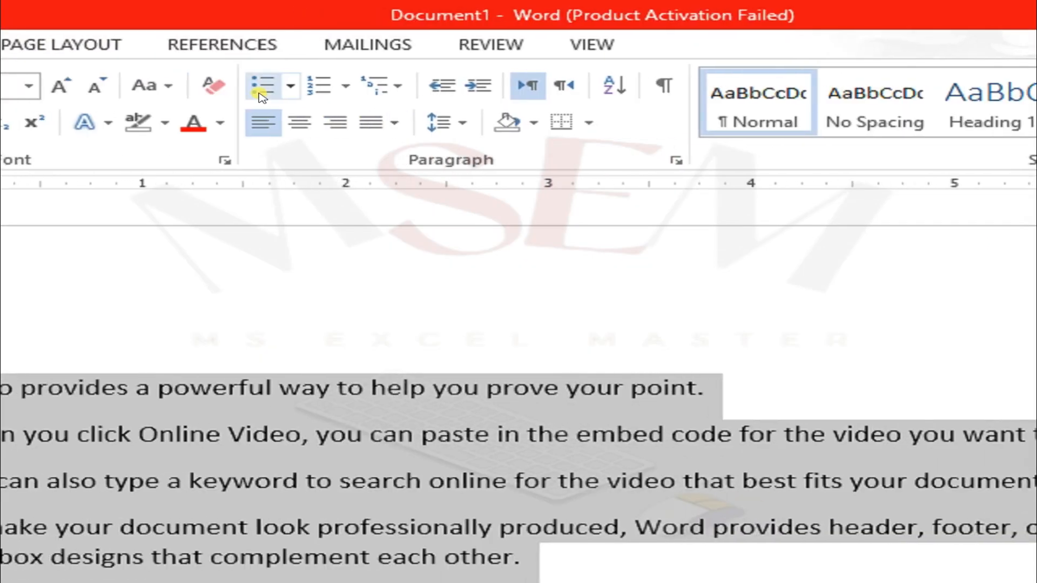
left_click(291, 92)
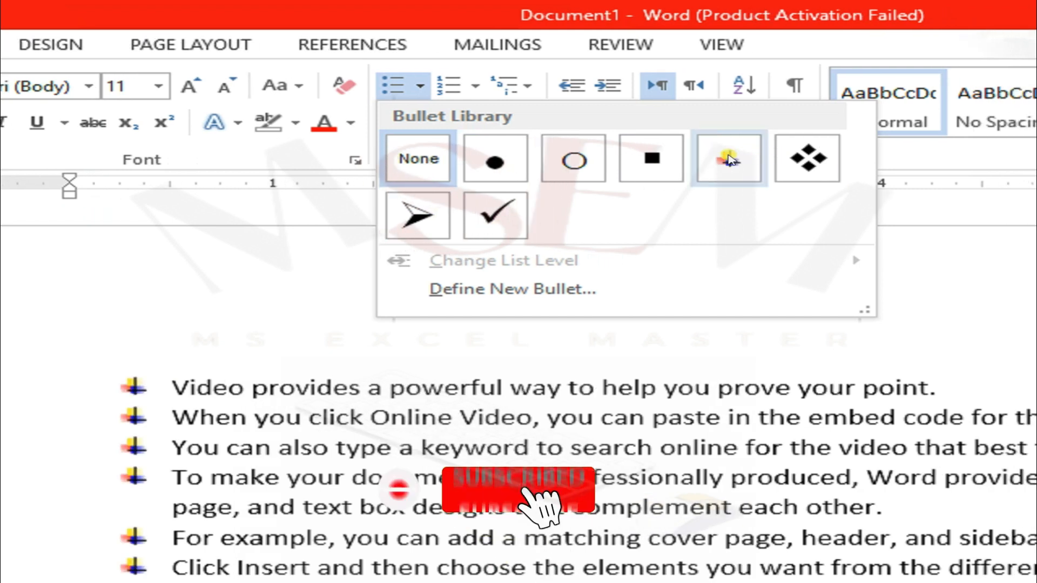
left_click(776, 157)
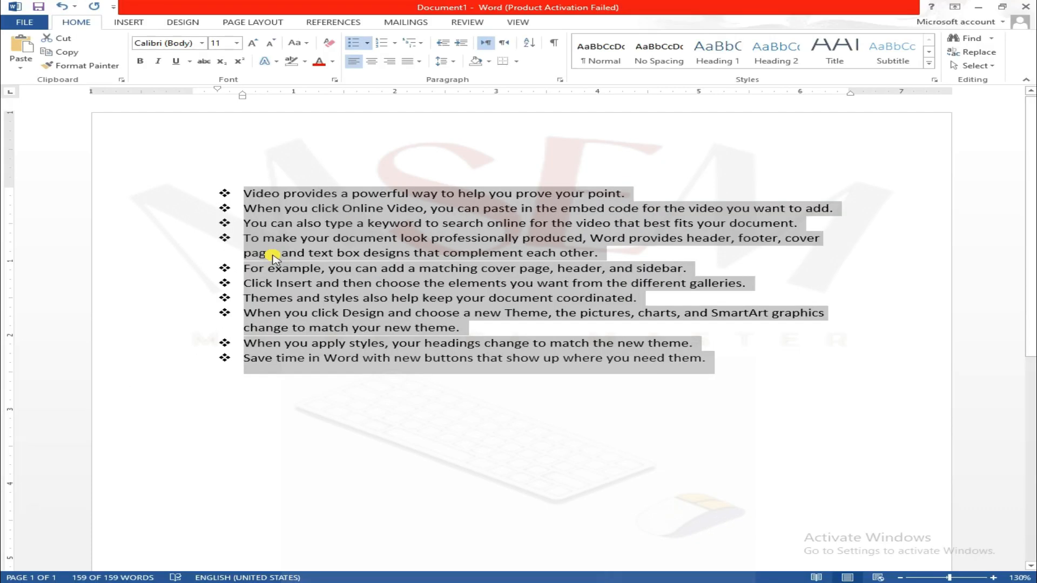
Add two bullet items after the last one, reading DFDSFDSF and DFDSFSADF.
left_click(712, 362)
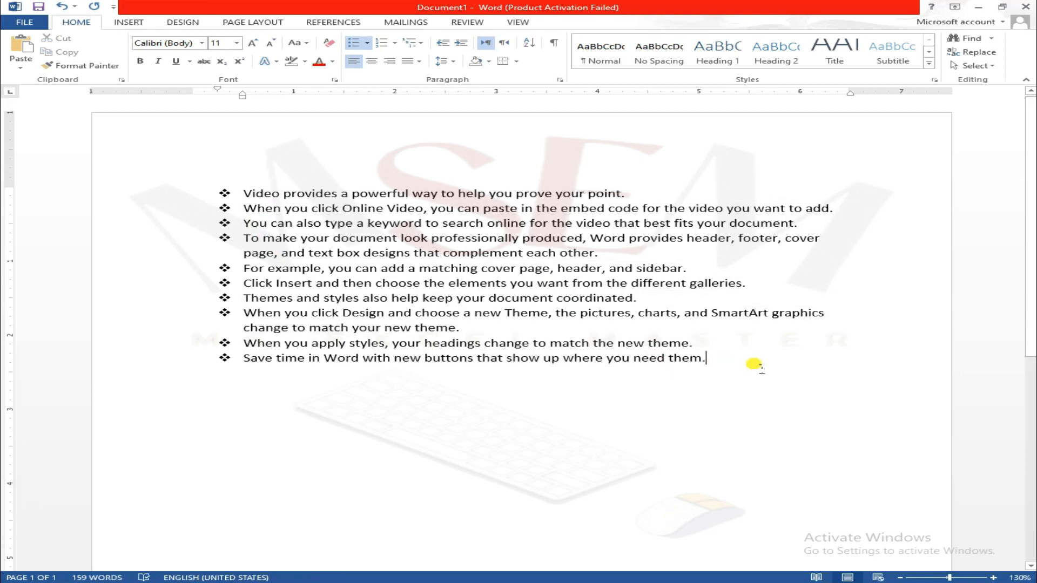
key("Return")
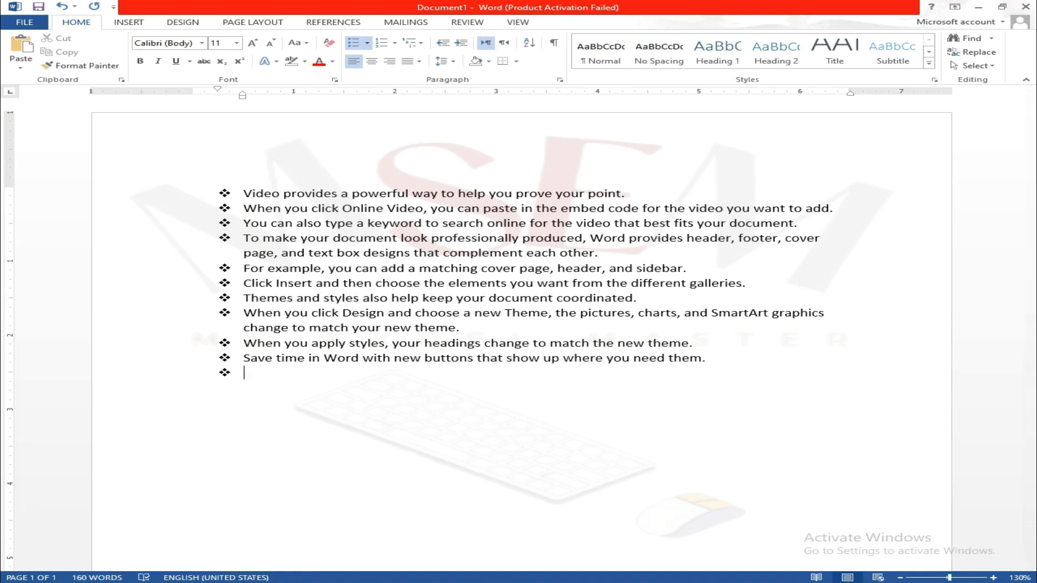
type("DFDSFDSF ")
type("DFDSFSADF")
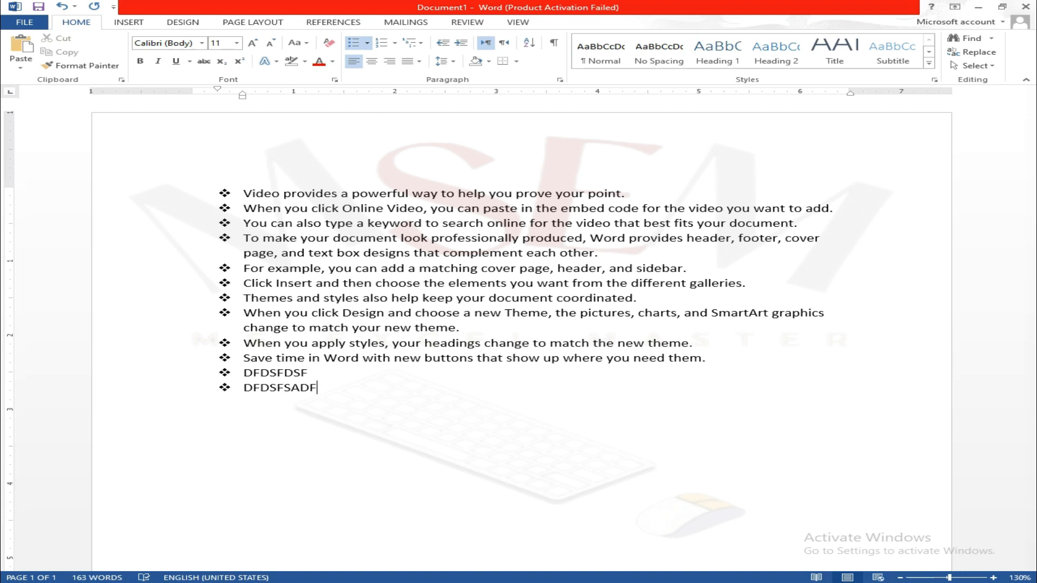
Delete the two trial bullet items and return to the end of the last sentence in the list.
key("shift+Home")
key("shift+Up")
key("BackSpace")
key("BackSpace")
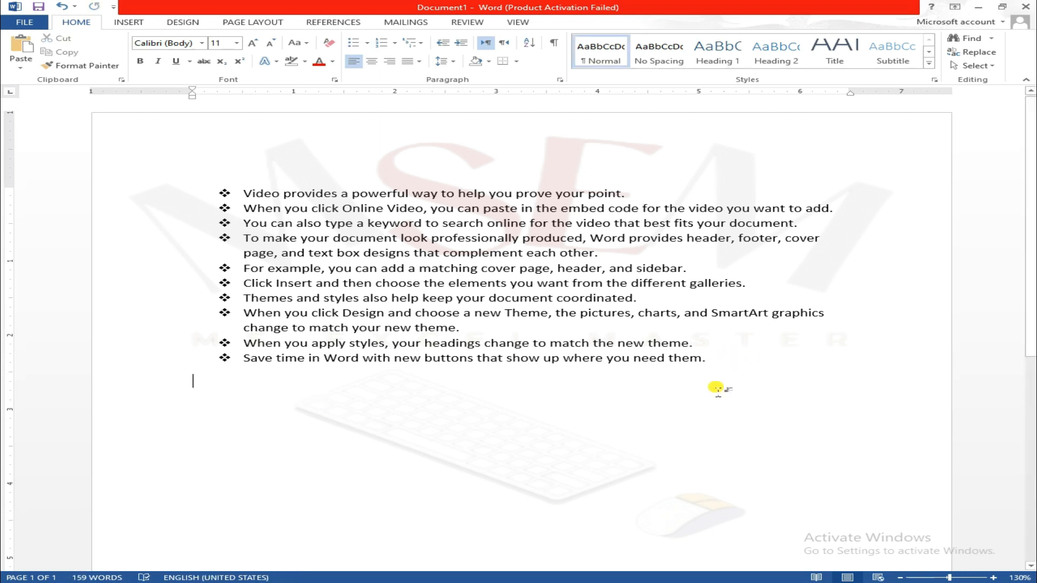
key("BackSpace")
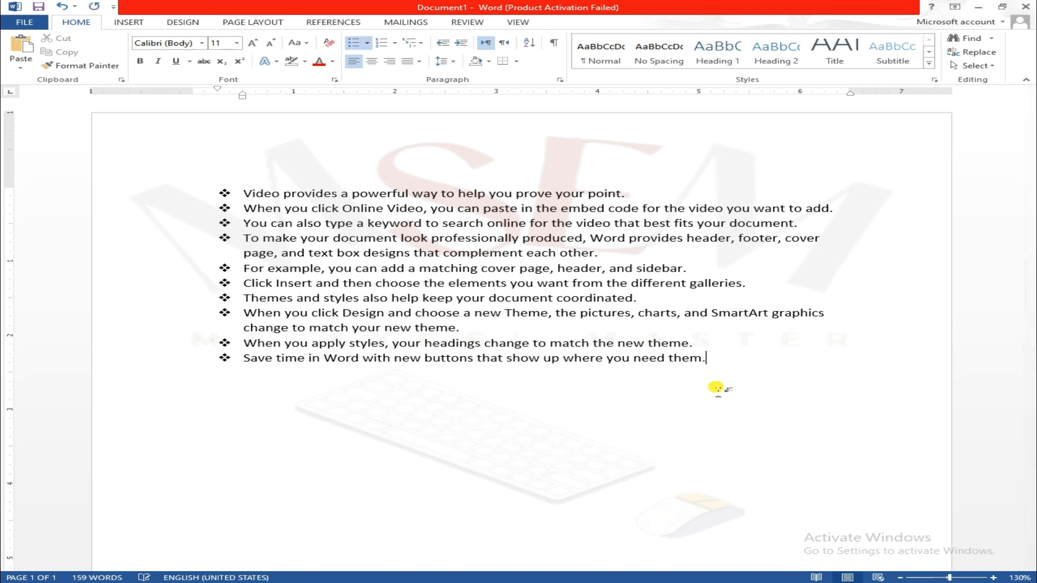
Add an unbulleted line reading SDFDFDNFDNF under the last bullet, aligned with the list text, and start another line.
key("Return")
key("BackSpace")
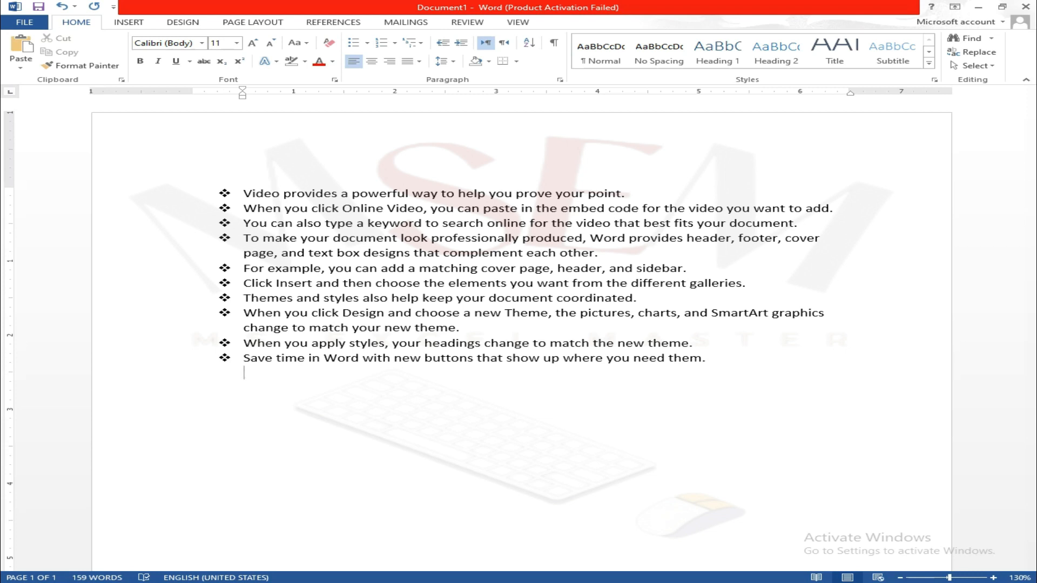
type("SDFDFDNFDNF")
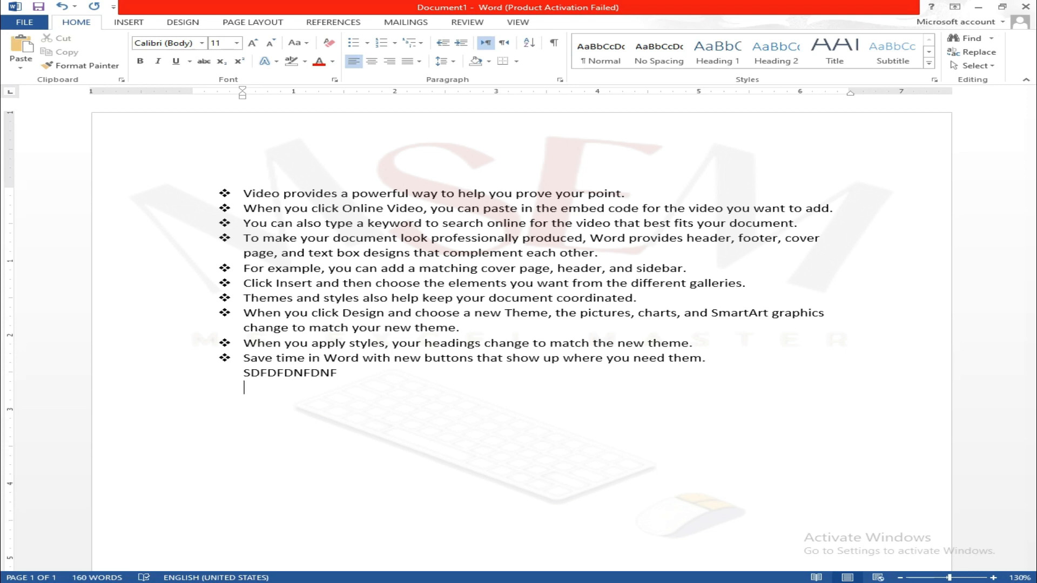
key("Return")
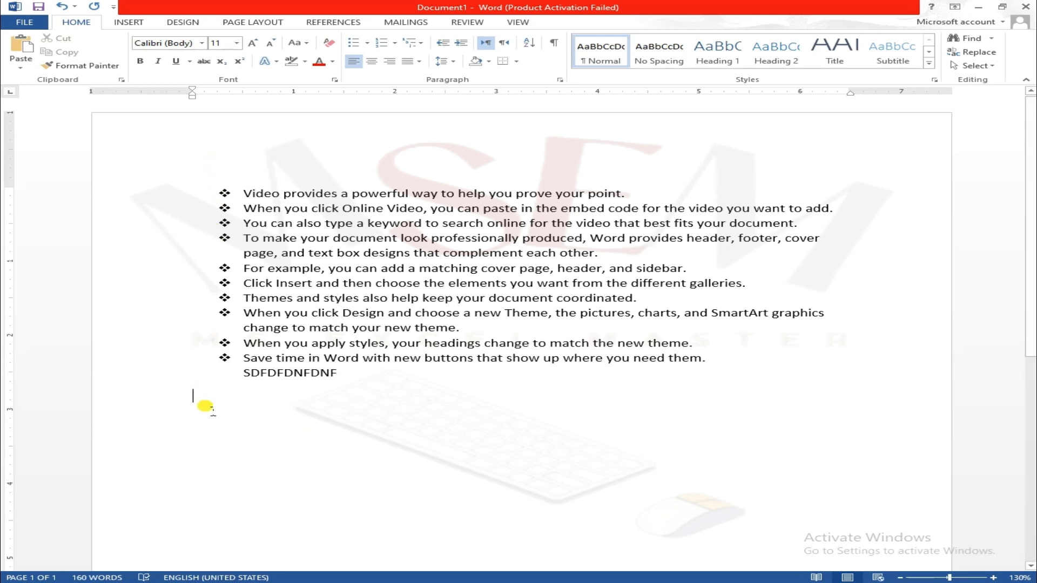
Remove the SDFDFDNFDNF line and the empty line below it, back to the end of the last bullet.
key("BackSpace")
key("BackSpace")
key("BackSpace")
key("BackSpace")
key("BackSpace")
key("BackSpace")
key("BackSpace")
key("BackSpace")
key("BackSpace")
key("BackSpace")
key("BackSpace")
key("BackSpace")
key("BackSpace")
key("BackSpace")
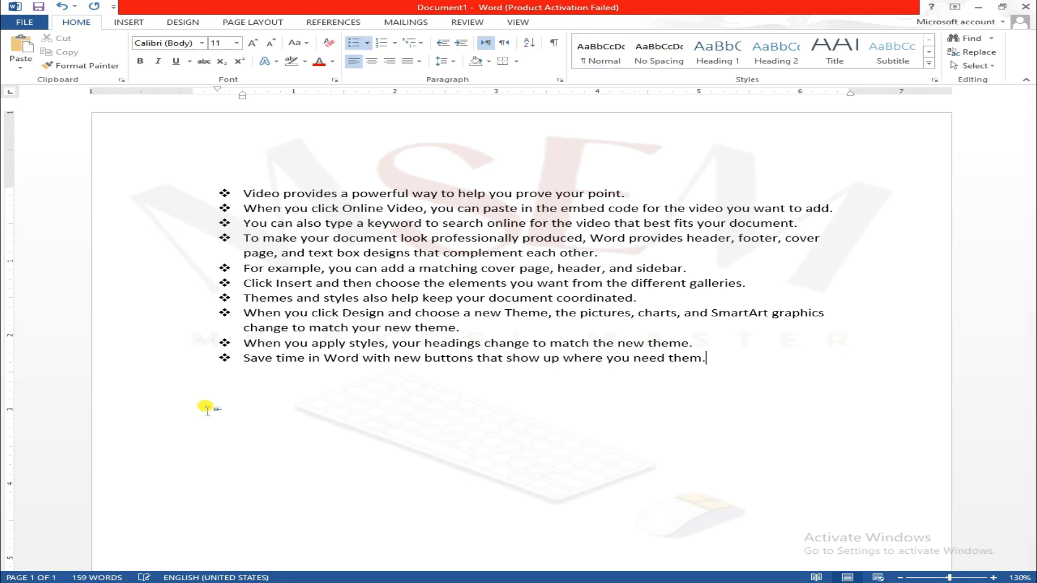
End the bulleted list with a paragraph at the page margin and write DFDSFSDF in it.
key("Return")
key("BackSpace")
key("BackSpace")
key("BackSpace")
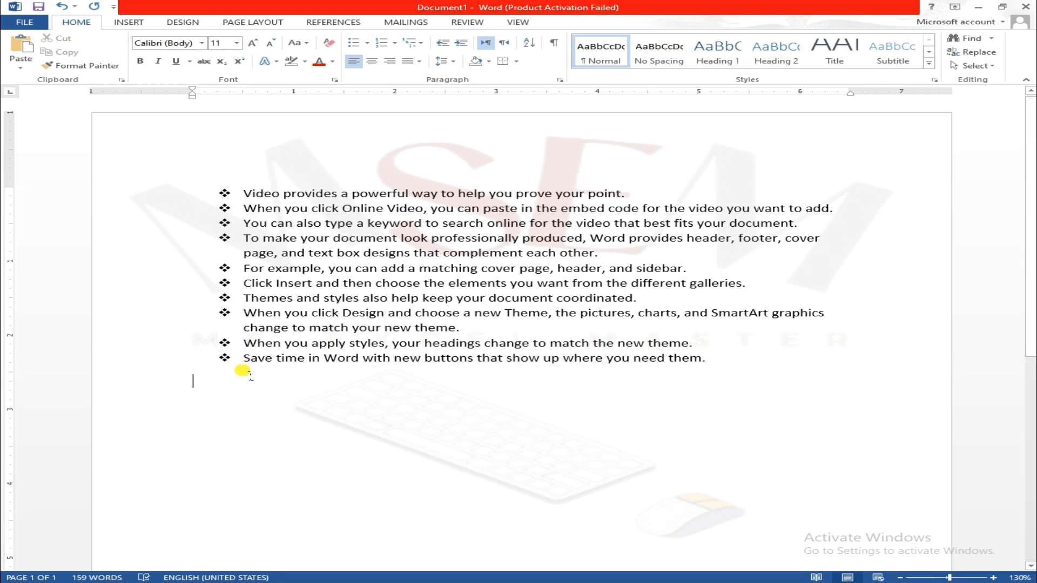
type("DFDSFSDF")
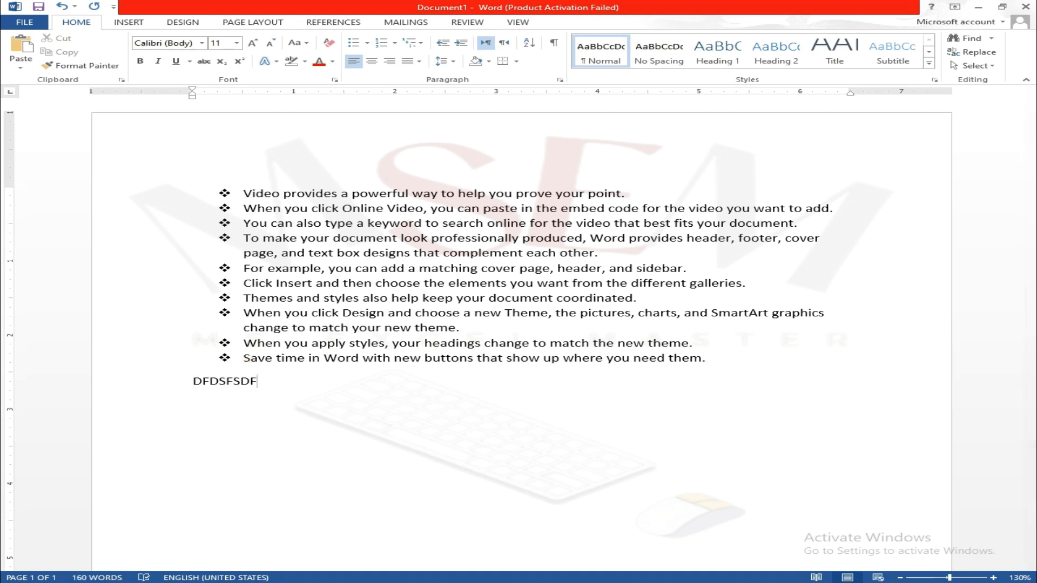
Delete the DFDSFSDF paragraph together with the full stop ending the last bullet.
double_click(235, 393)
key("BackSpace")
key("BackSpace")
key("BackSpace")
Start an unbulleted paragraph at the margin below the list and generate two five-sentence paragraphs with =RAND(2,5).
key("Return")
key("BackSpace")
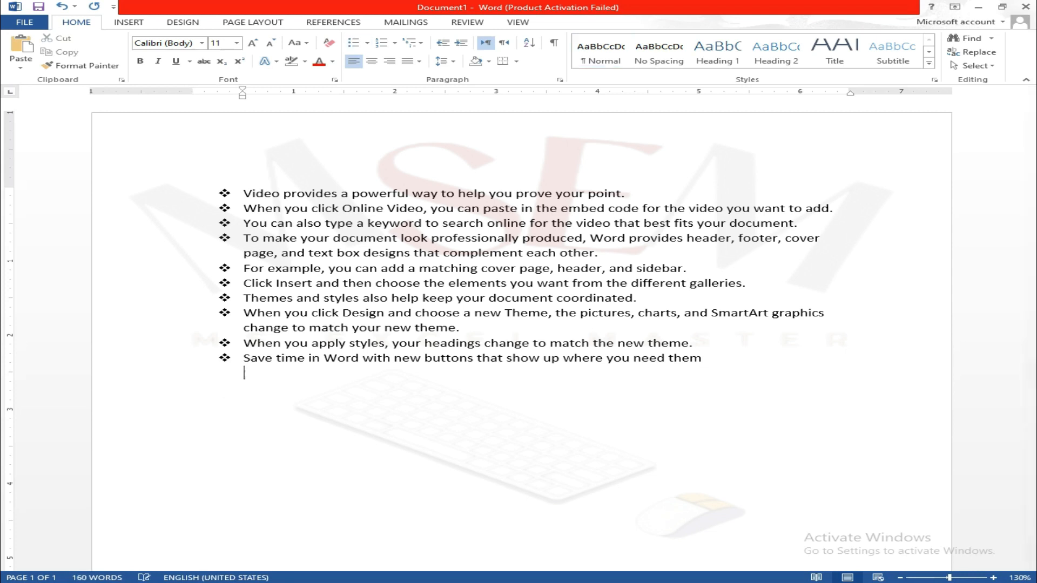
key("BackSpace")
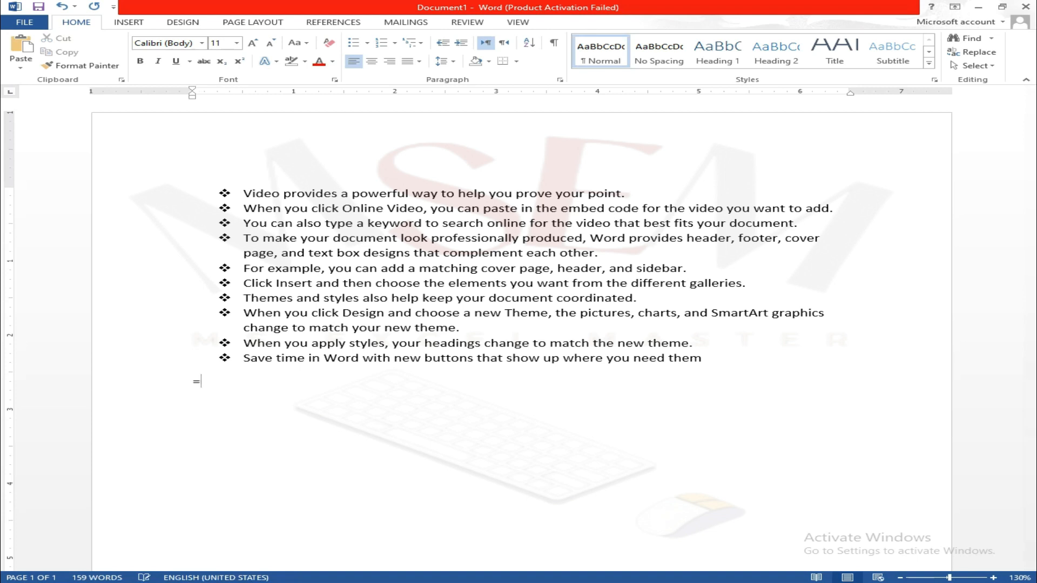
type("=RAND(2,5)")
key("Return")
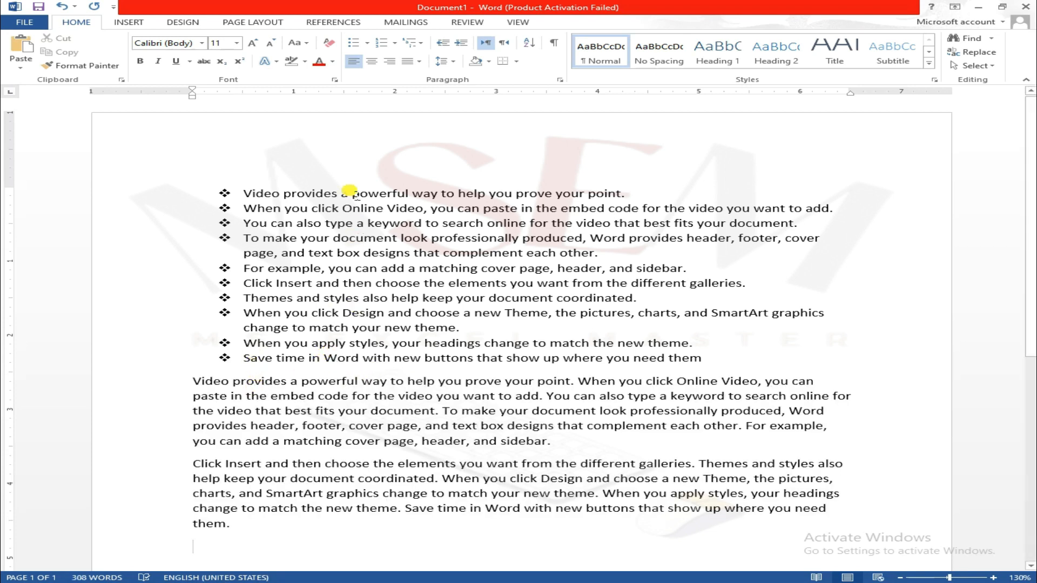
Try right and centre alignment on the first paragraph below the list, returning it to left alignment after each.
left_click(195, 382)
left_click_drag(203, 387, 546, 446)
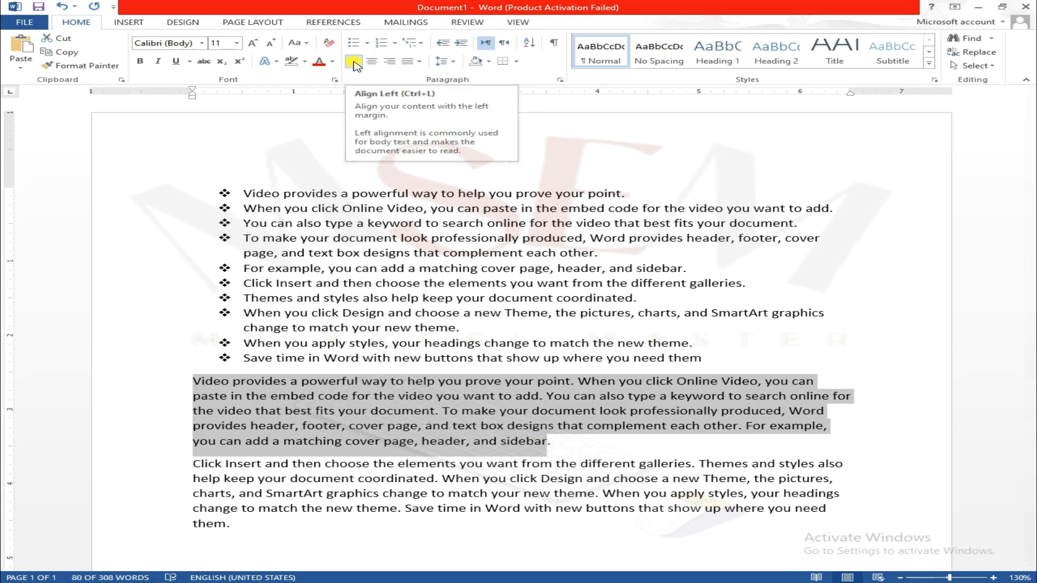
left_click(396, 61)
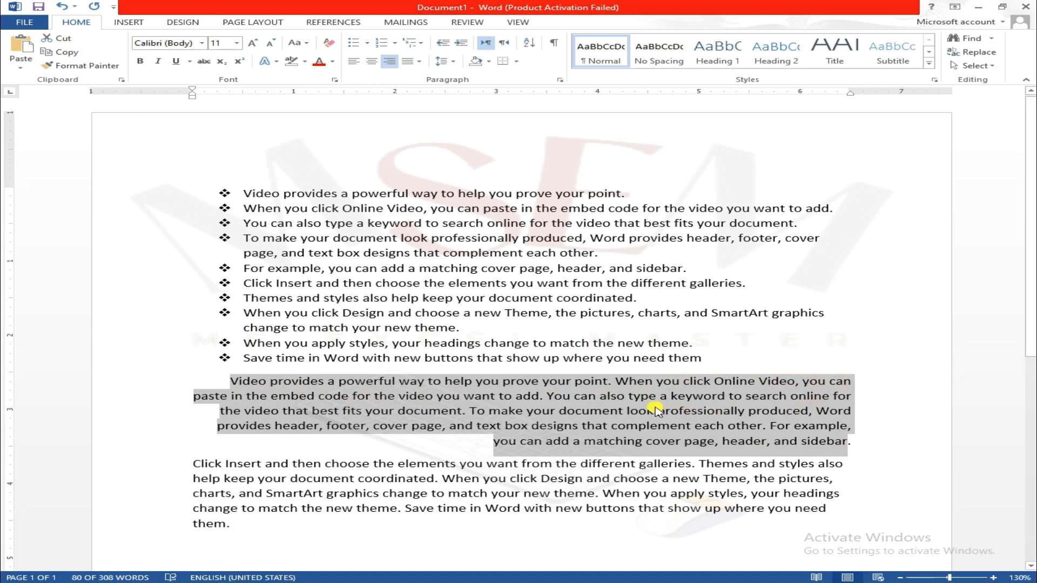
left_click(355, 62)
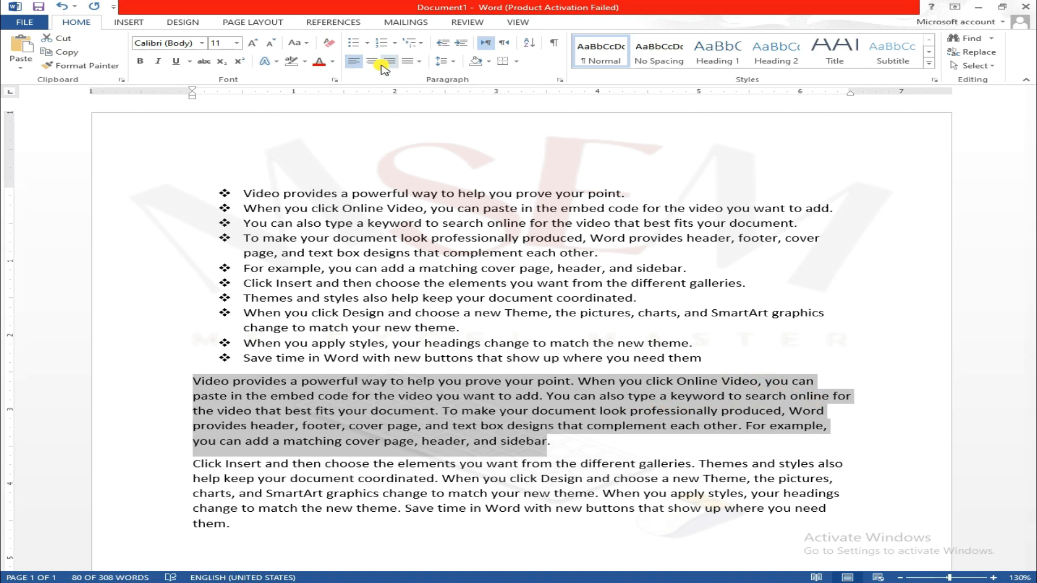
left_click(373, 62)
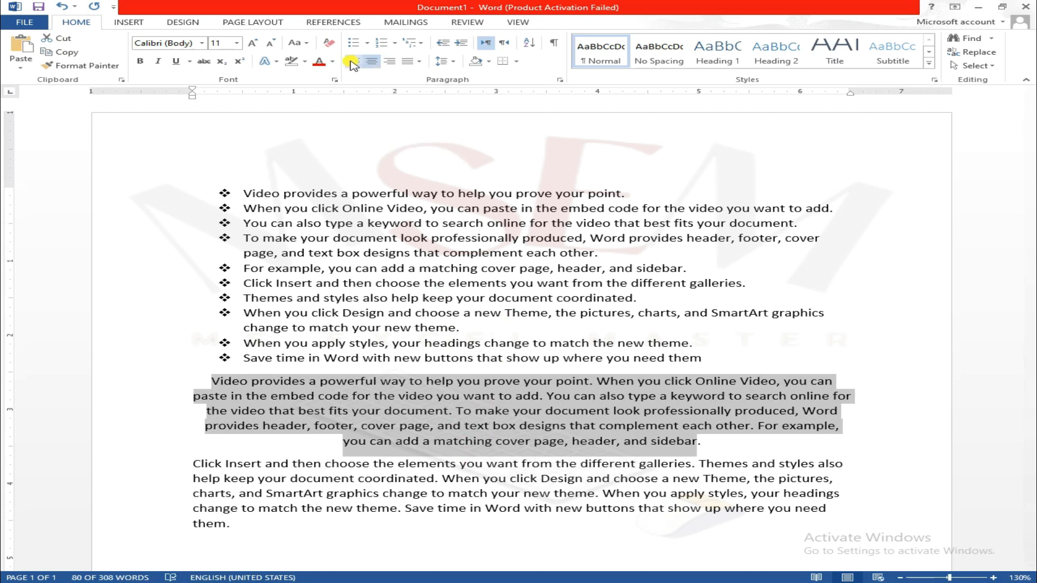
left_click(354, 62)
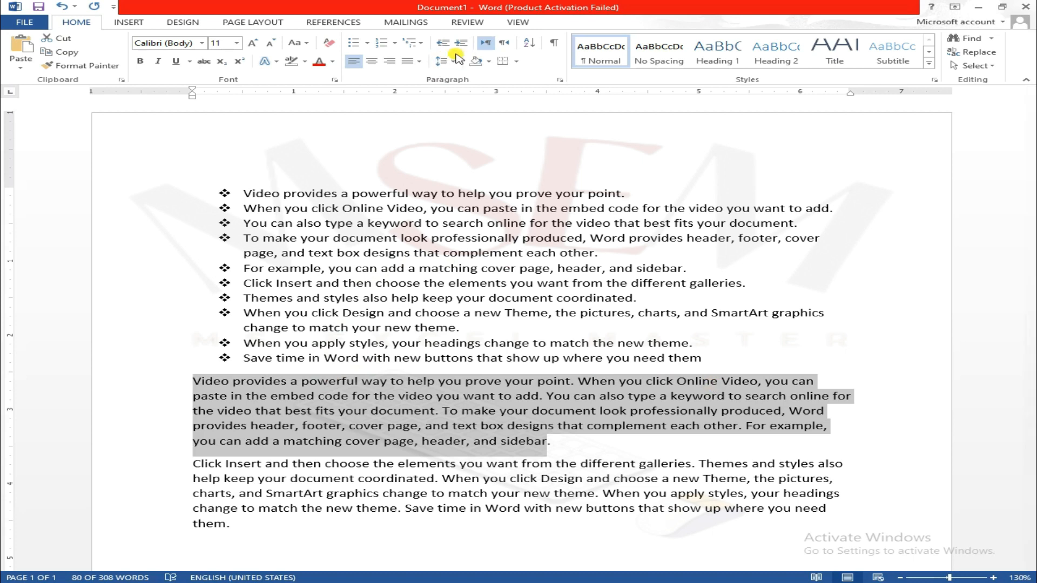
Try the Justify, Justify Low and Justify Medium alignments on the selected paragraph below the list.
left_click(423, 63)
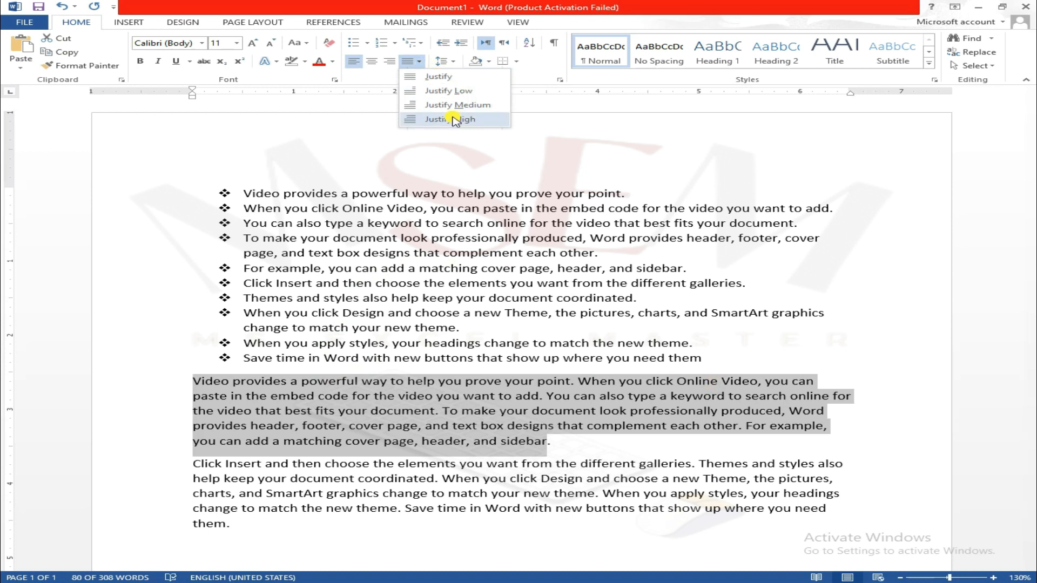
left_click(462, 80)
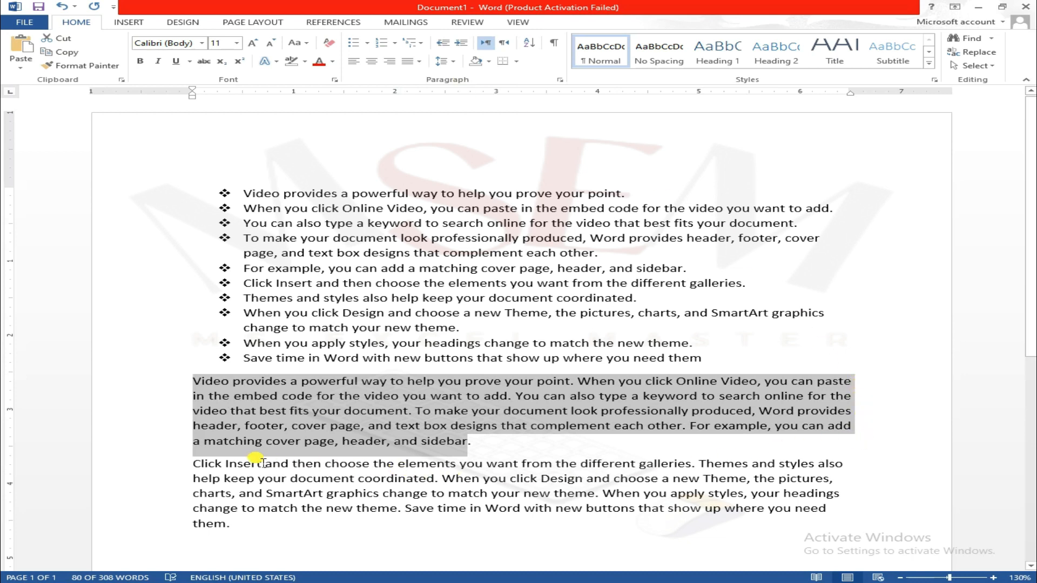
left_click(453, 63)
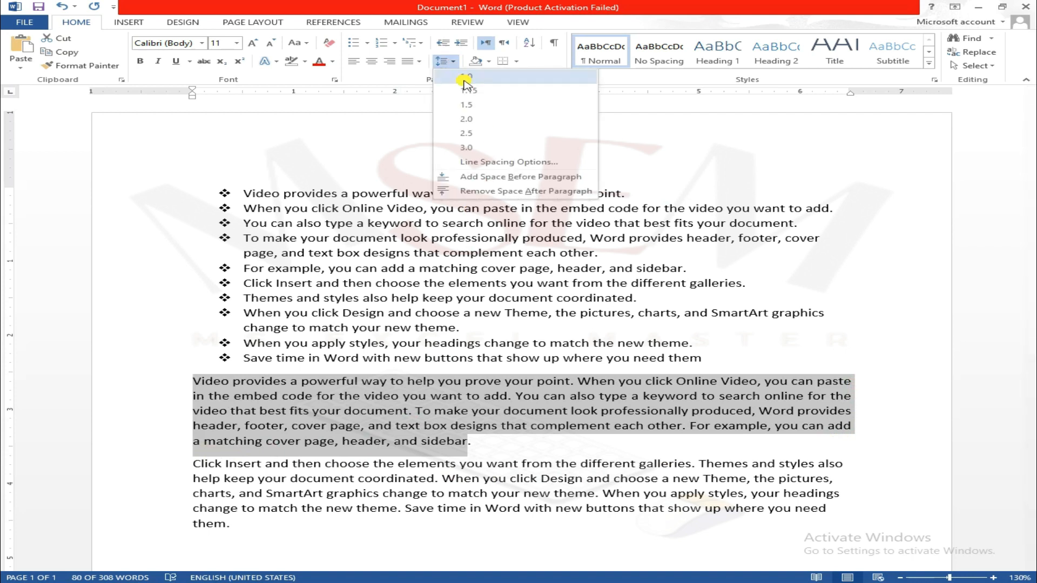
left_click(421, 61)
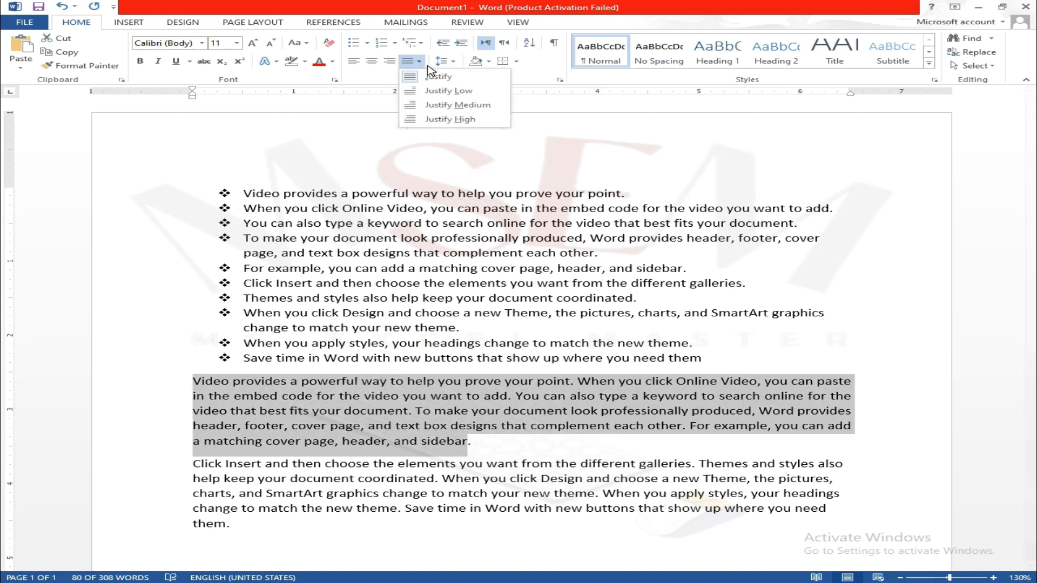
left_click(455, 96)
left_click(419, 61)
left_click(452, 109)
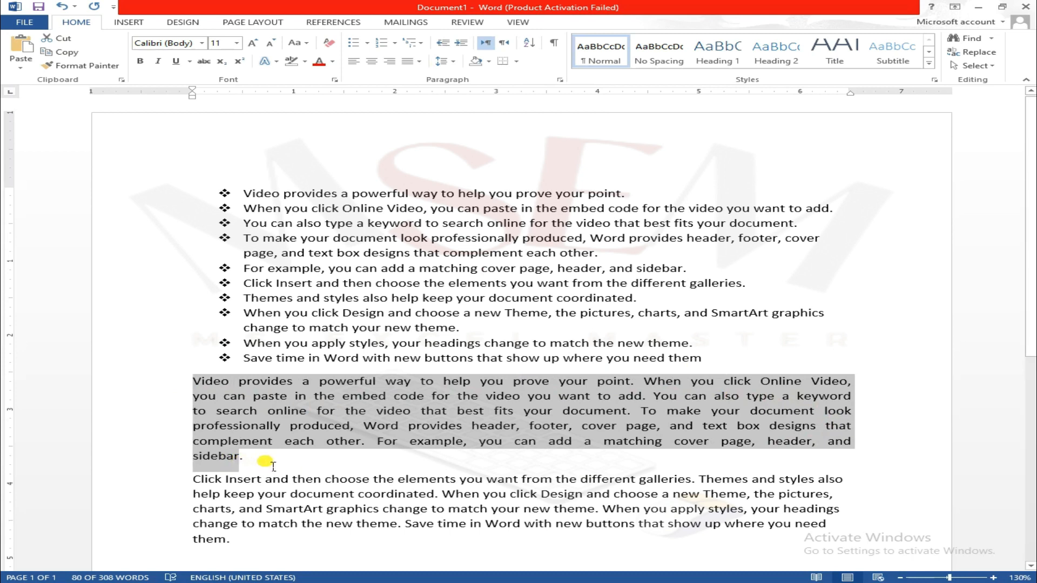
Apply Justify High alignment to the selected paragraph below the bulleted list.
left_click(419, 61)
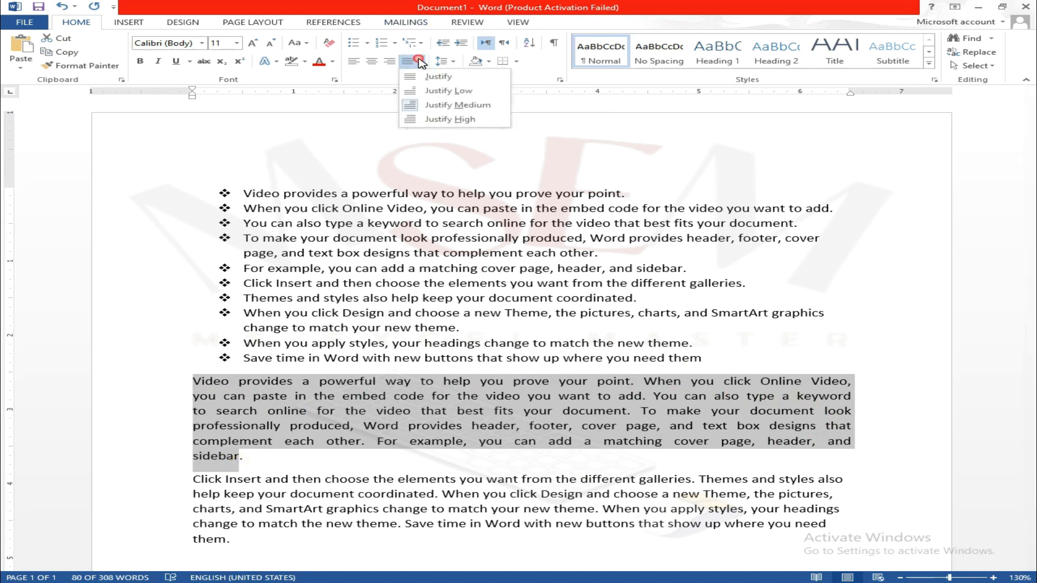
left_click(444, 120)
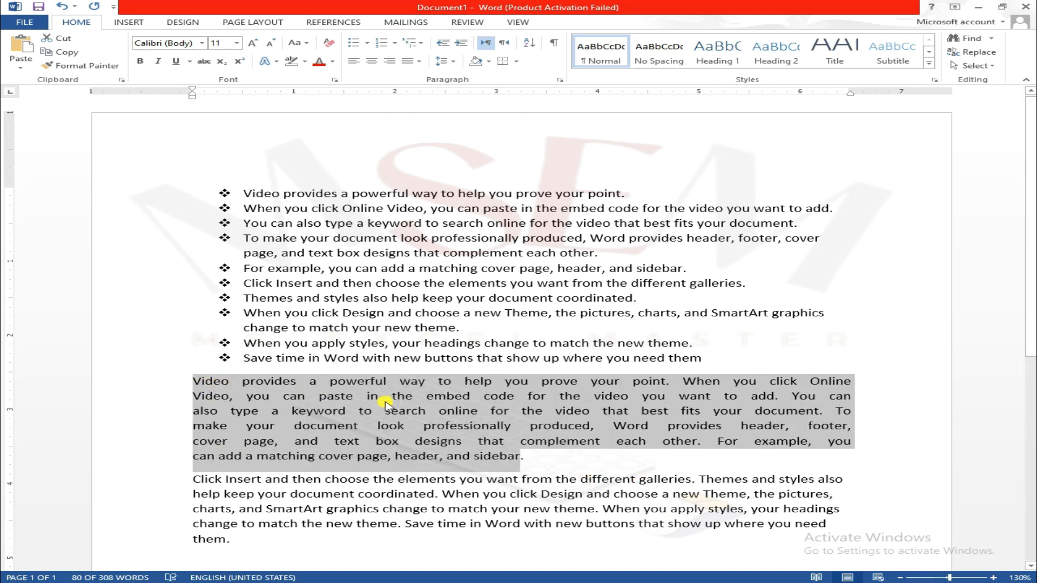
Apply the regular Justify alignment to the first paragraph below the bulleted list.
left_click(598, 464)
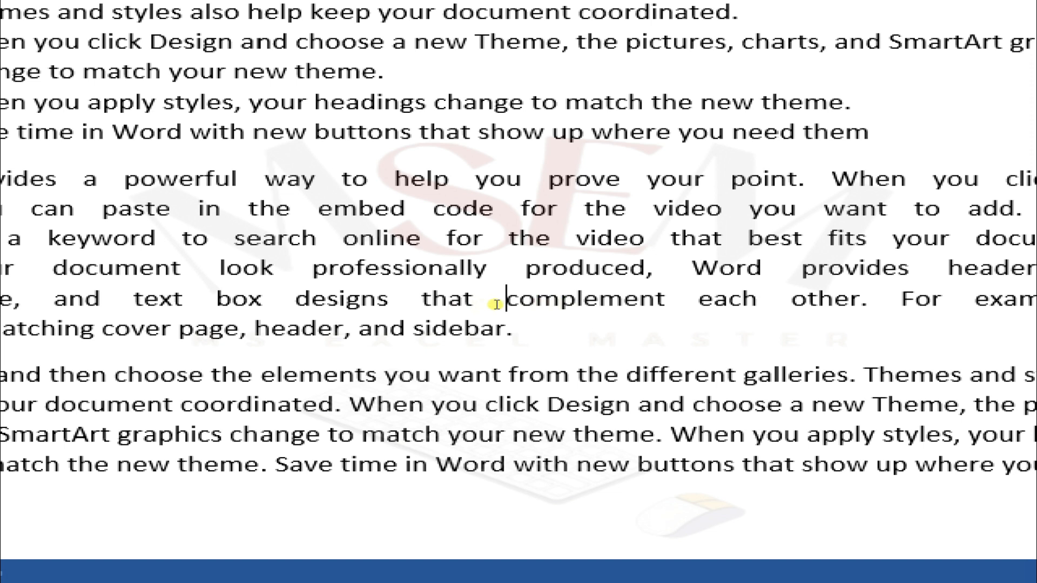
key("BackSpace")
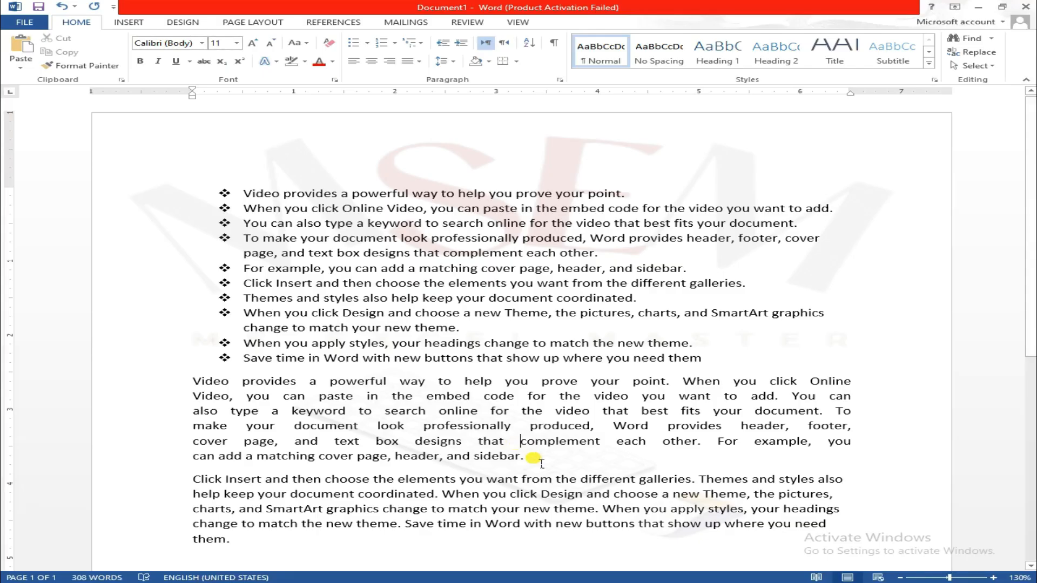
left_click_drag(523, 456, 210, 386)
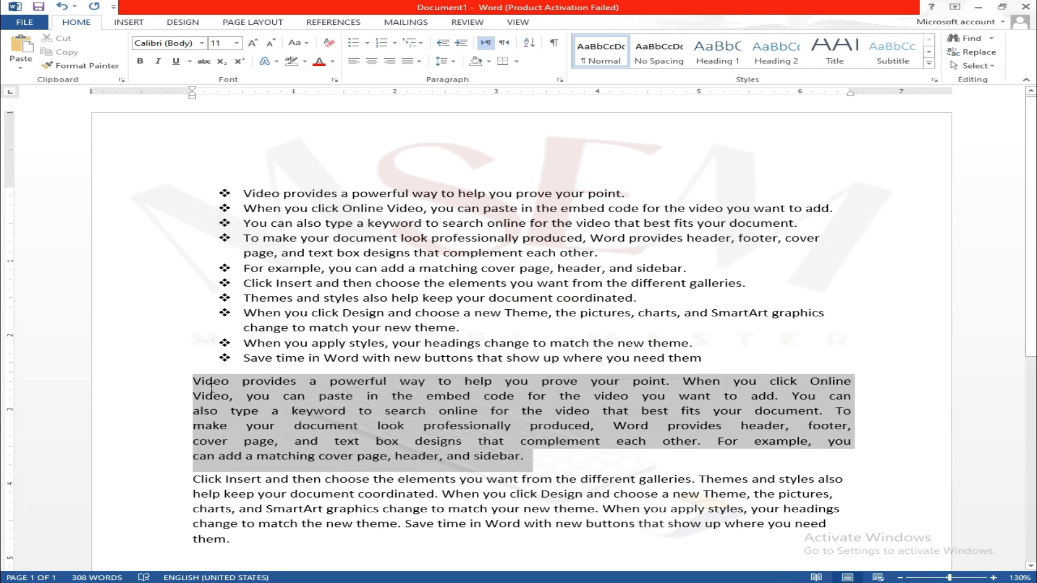
left_click(421, 61)
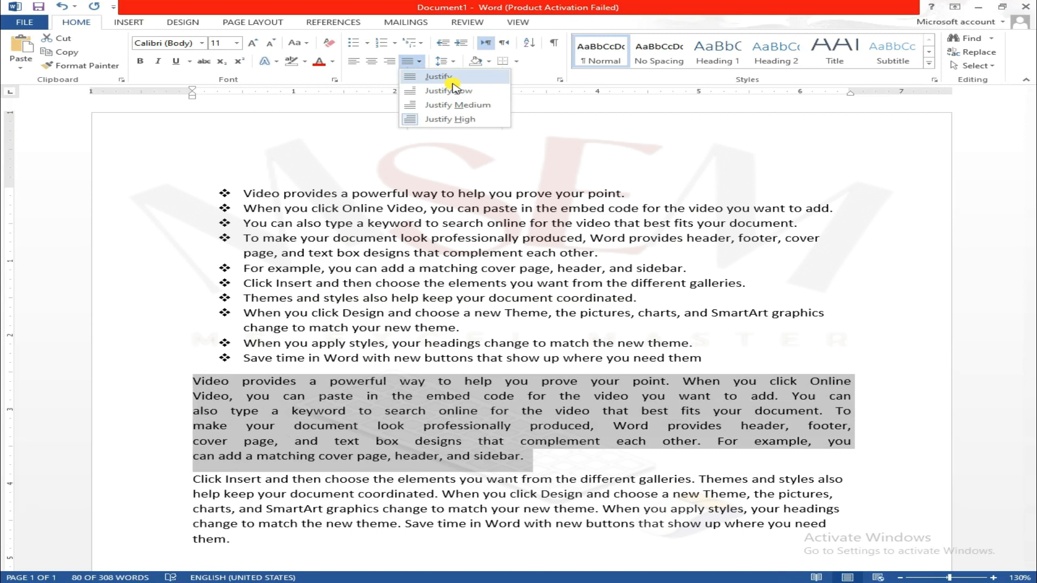
left_click(451, 77)
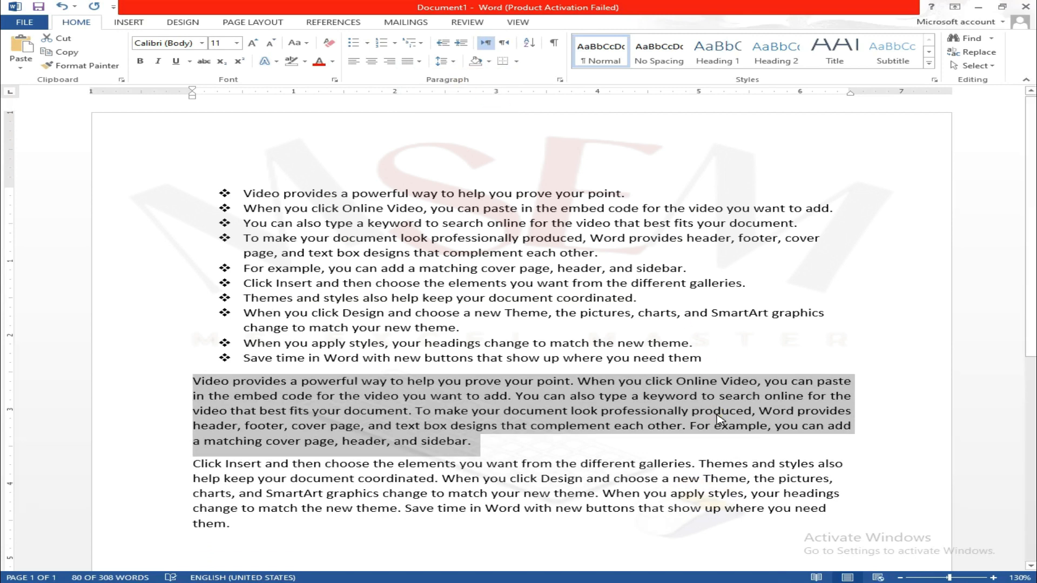
left_click(785, 485)
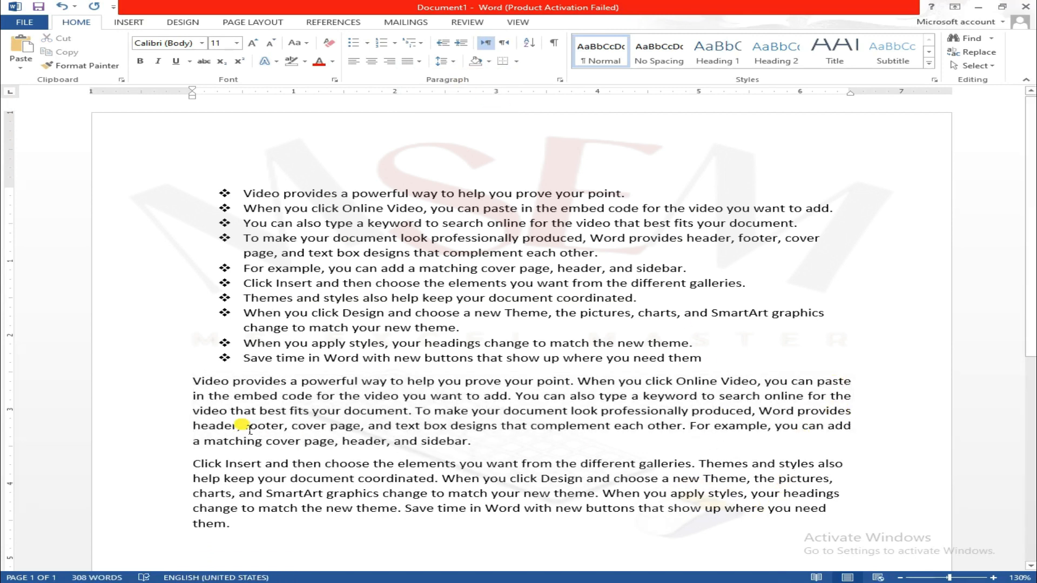
Apply Justify alignment to the second paragraph below the bulleted list, the one beginning "Click Insert".
left_click_drag(195, 381, 506, 443)
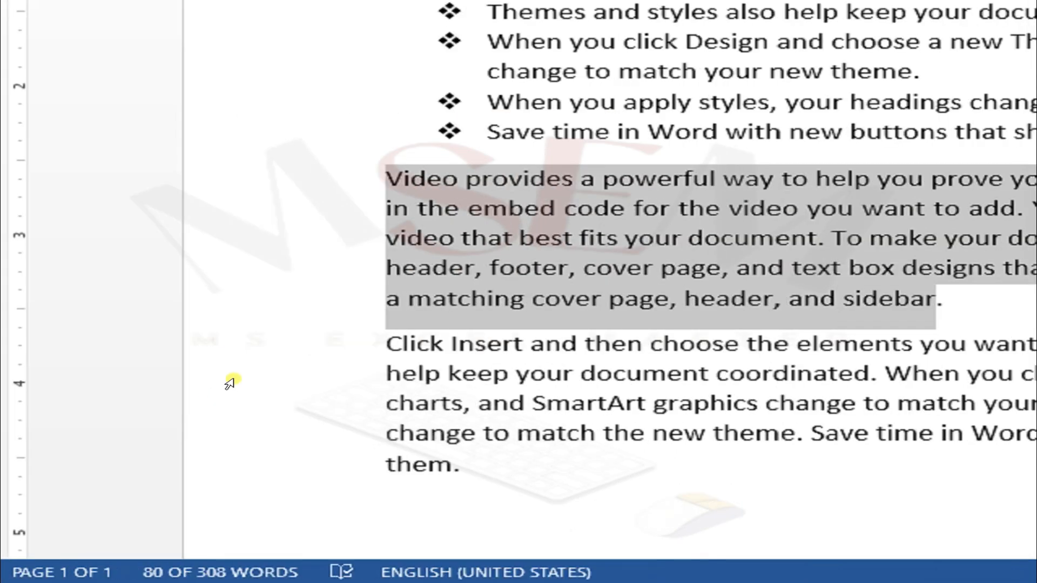
left_click_drag(386, 343, 1036, 440)
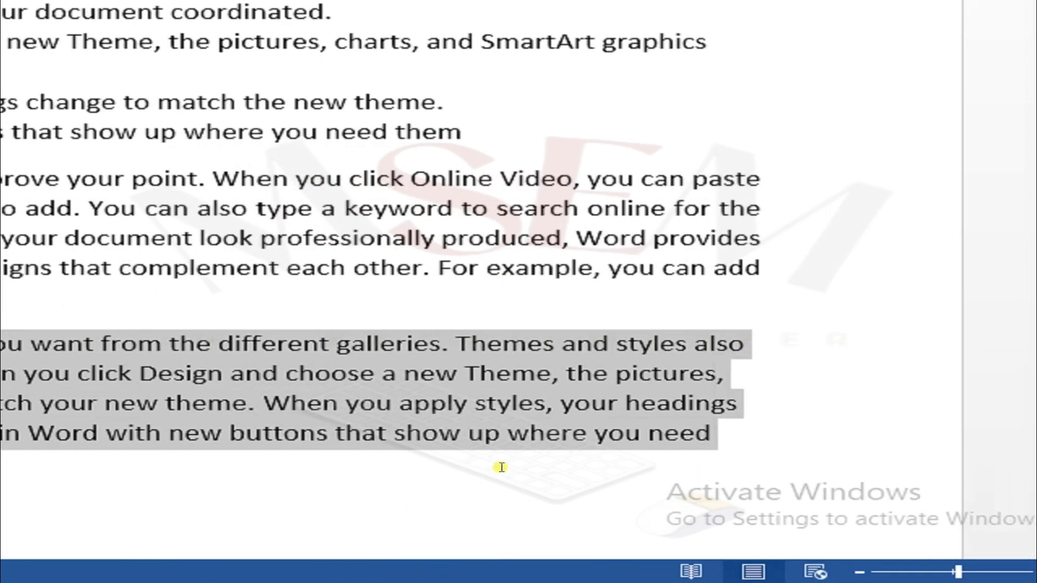
left_click(501, 467)
left_click_drag(701, 426, 461, 293)
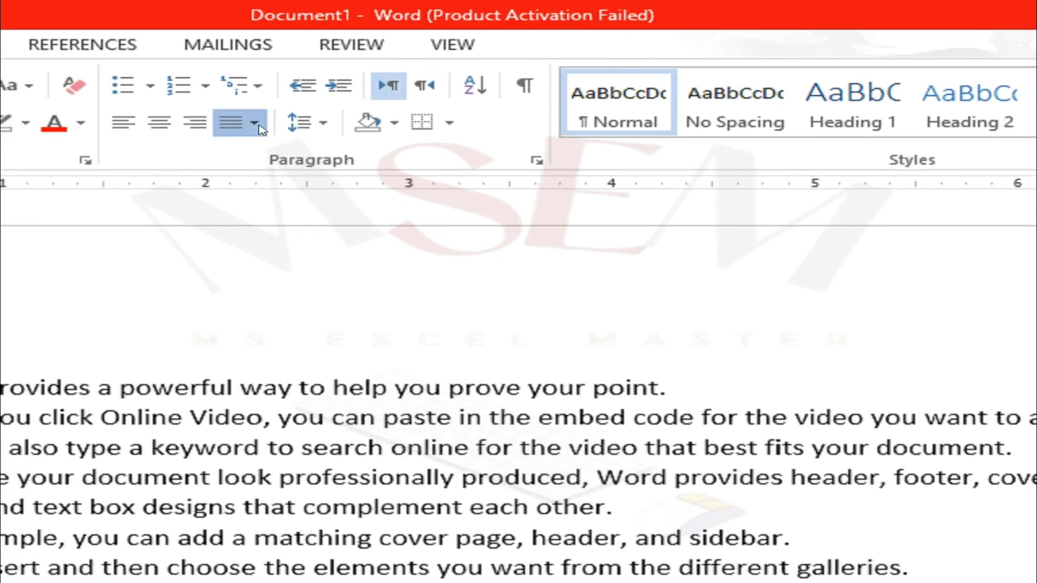
left_click(255, 125)
left_click(301, 165)
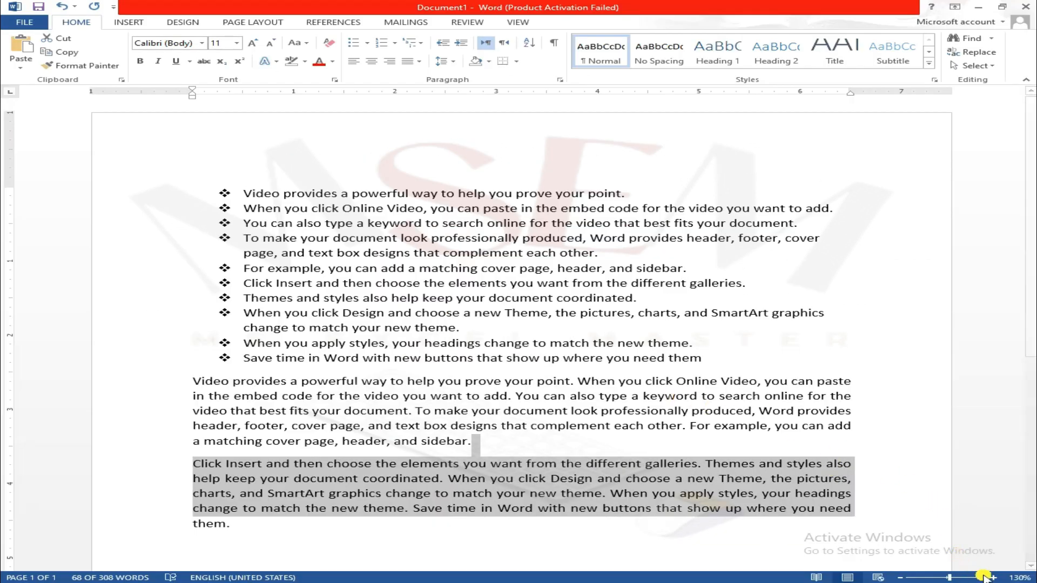
scroll(810, 481, "down", 2)
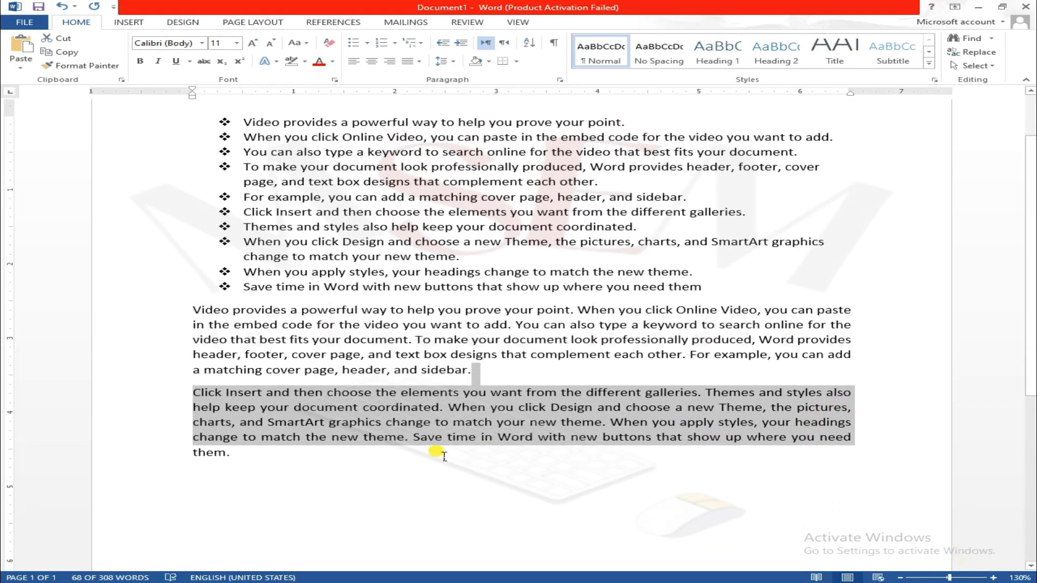
left_click(378, 456)
Remove the space after paragraph from the whole bulleted list.
scroll(518, 448, "up", 2)
left_click(276, 222)
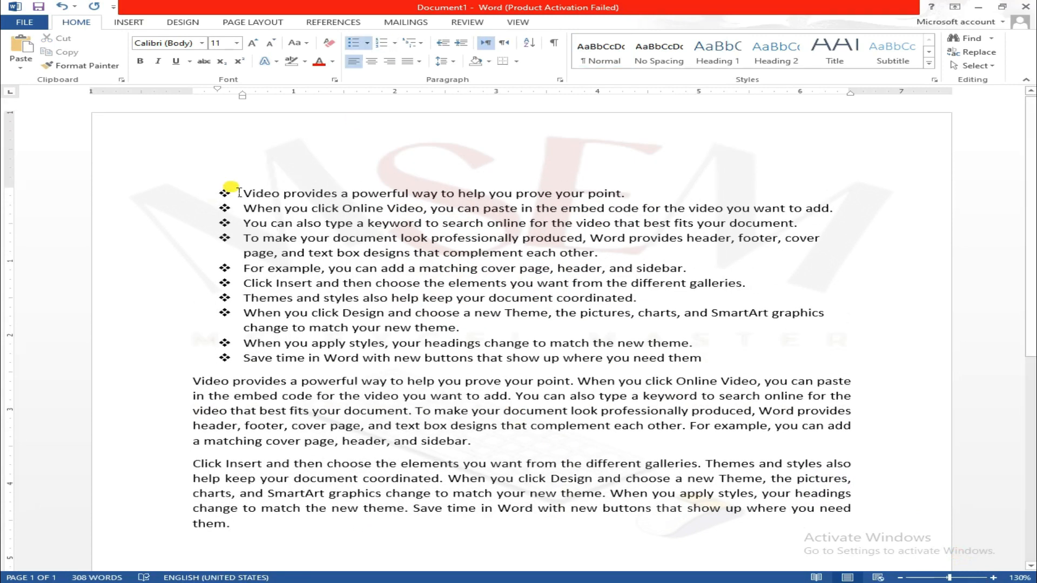
left_click_drag(224, 193, 700, 361)
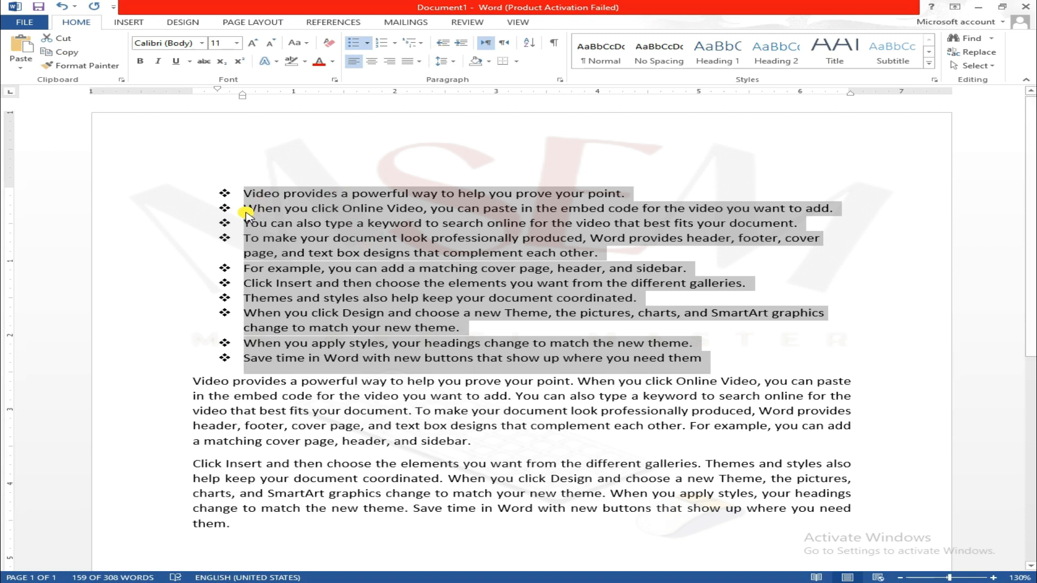
left_click(453, 64)
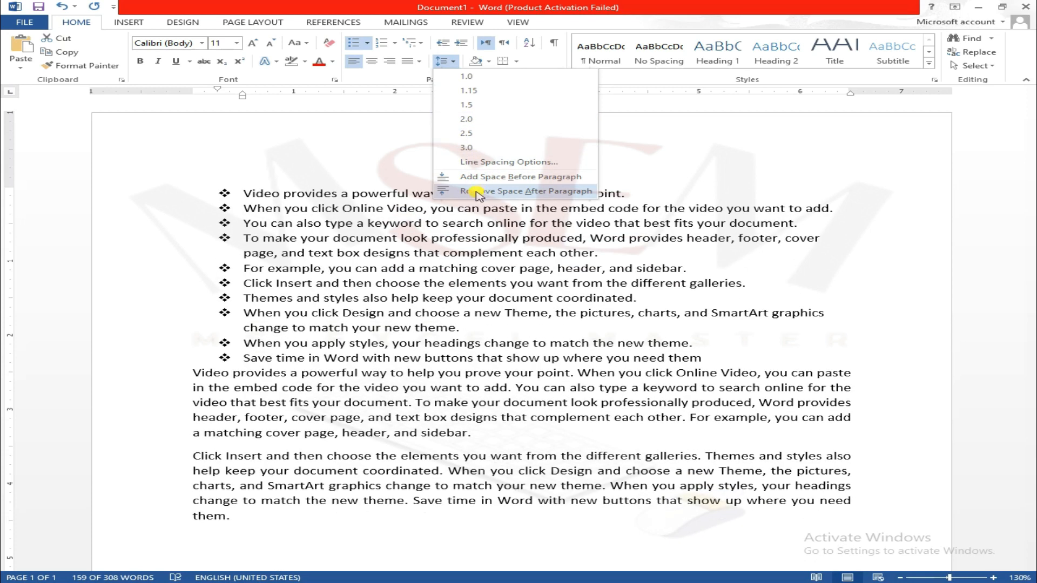
left_click(477, 192)
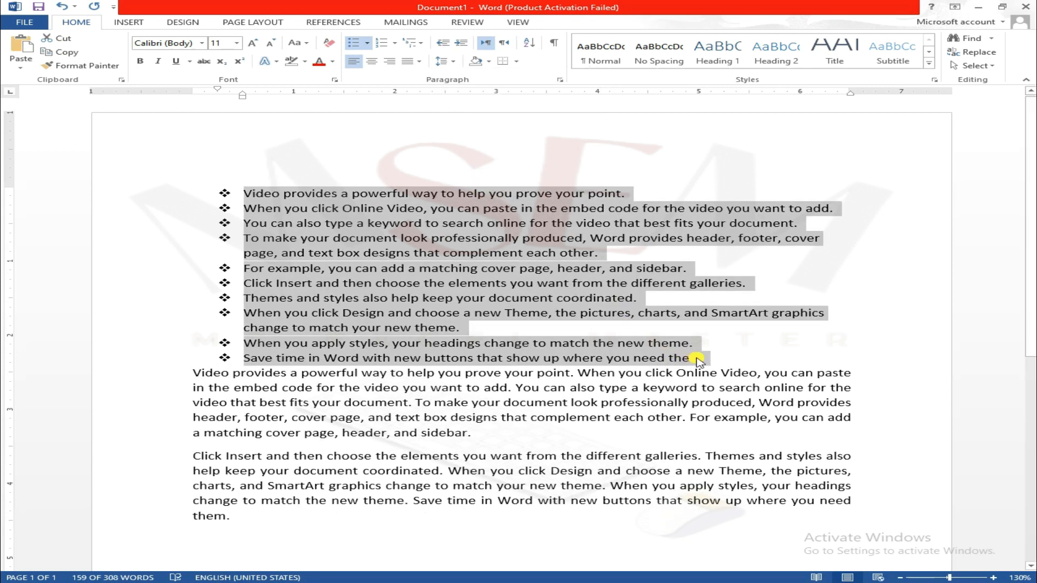
Add an empty line without a bullet directly below the last list item.
left_click(728, 360)
key("Return")
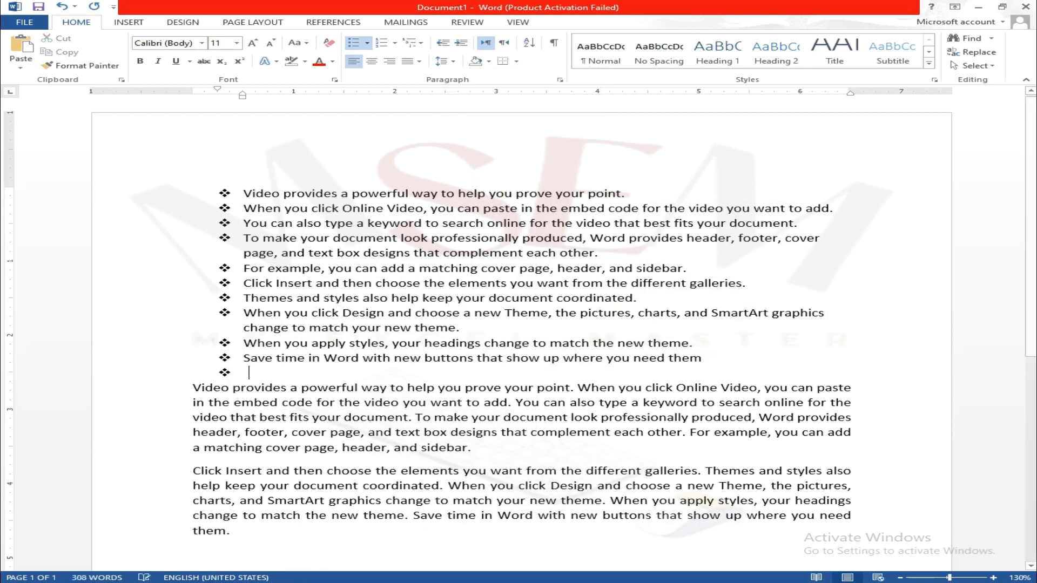
key("BackSpace")
key("BackSpace")
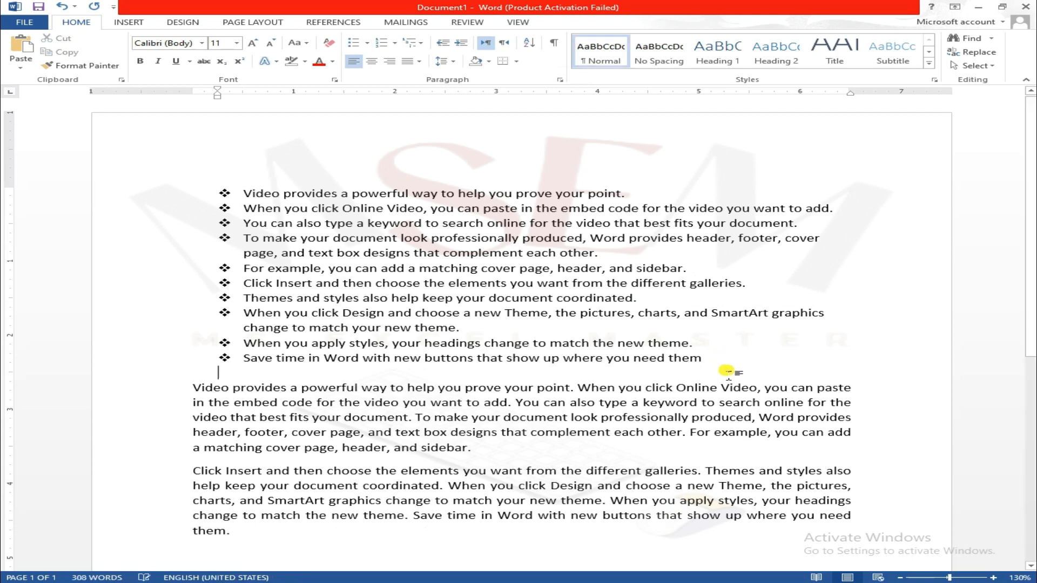
Remove the space after paragraph from both justified paragraphs below the list.
left_click_drag(202, 395, 261, 533)
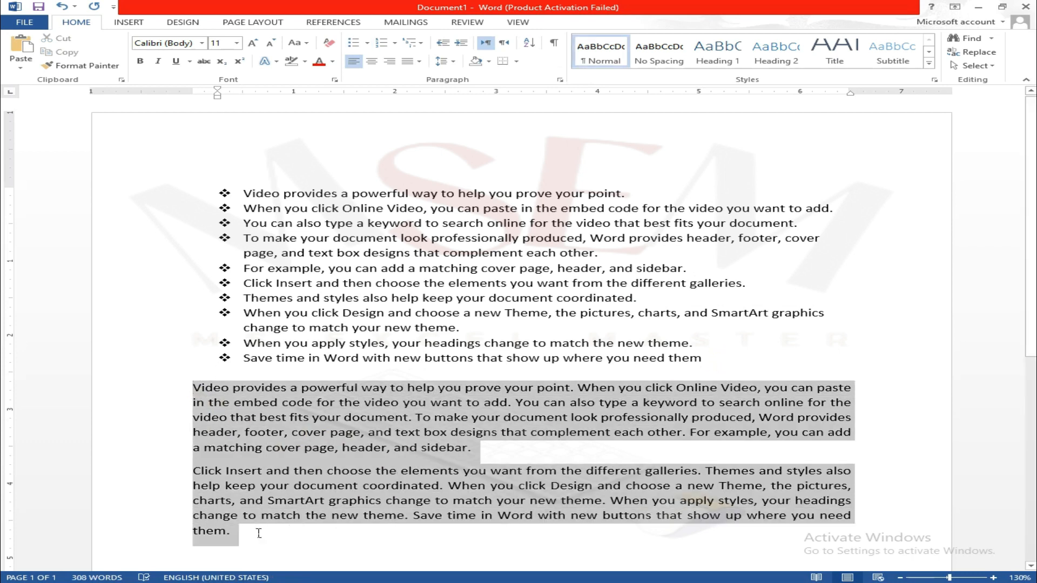
left_click(441, 61)
left_click(513, 192)
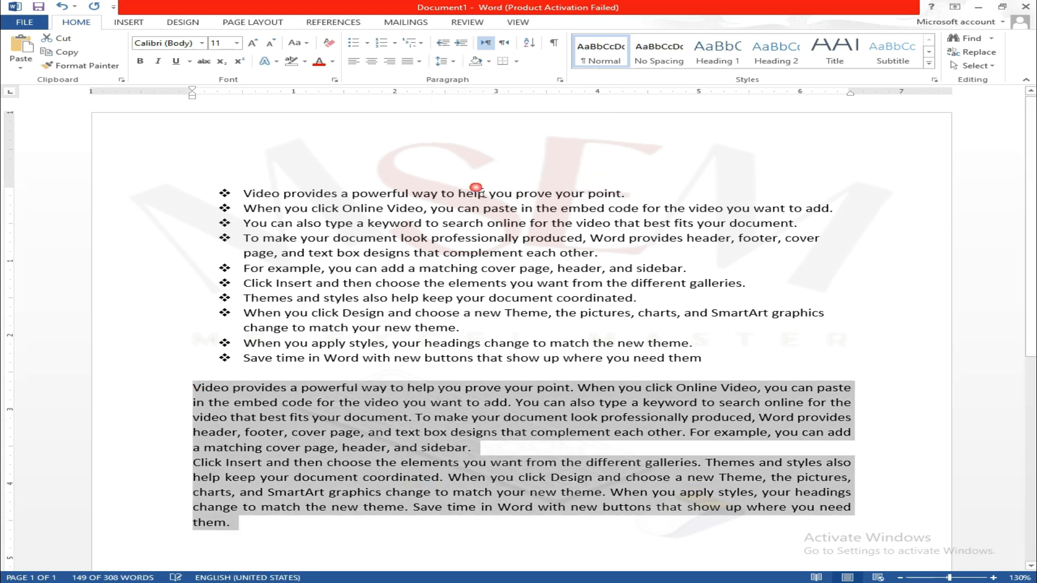
Add the filler text "DFGFDG DFGDFG FGSDFG DFGDFG DGDFG SDFG SDFG DFG" after "sidebar" at the end of the first justified paragraph.
left_click(468, 448)
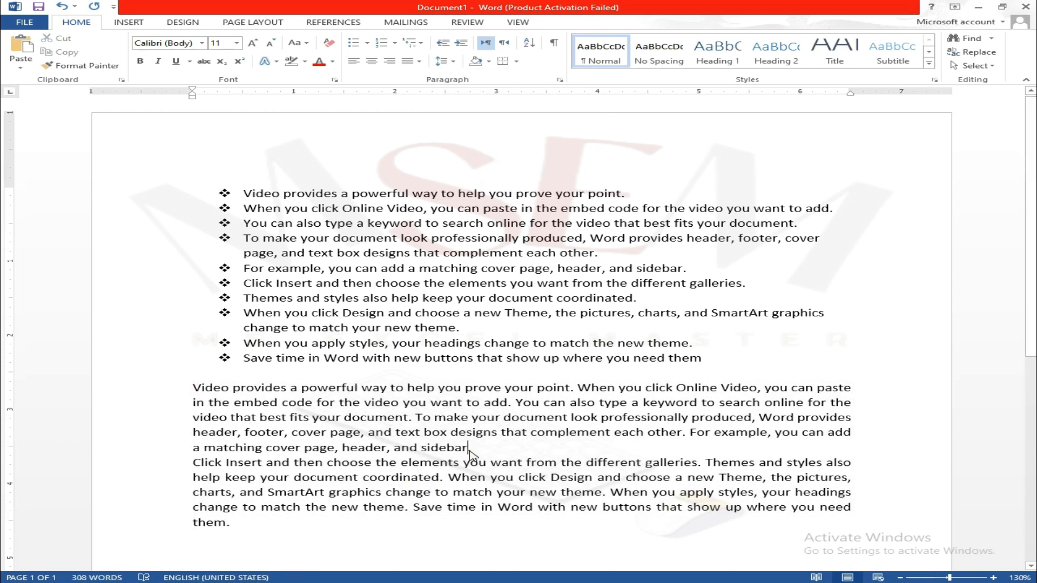
type("DFGFDG DFGDFG FG")
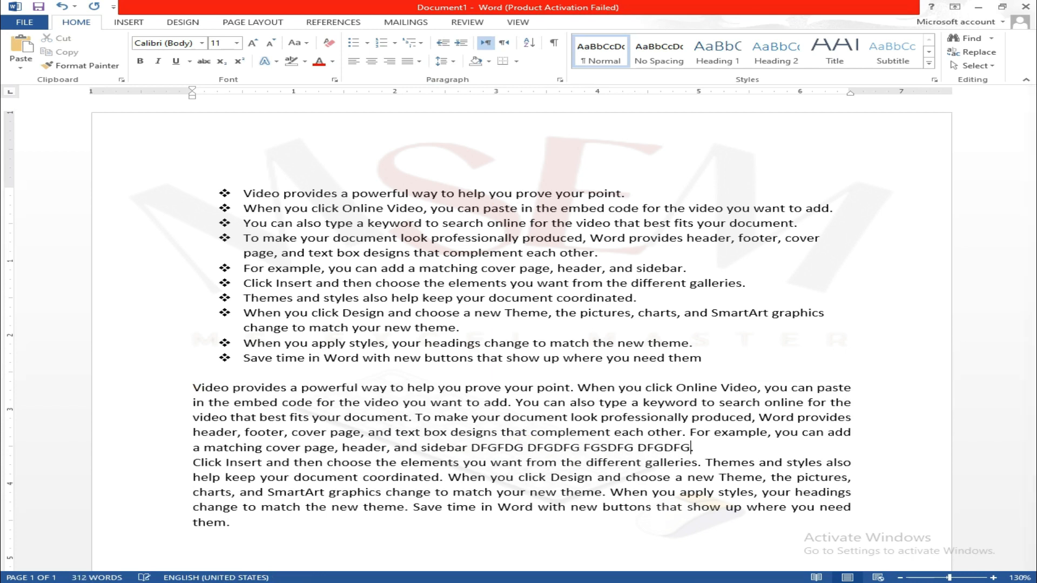
type(" SDFG DFG .")
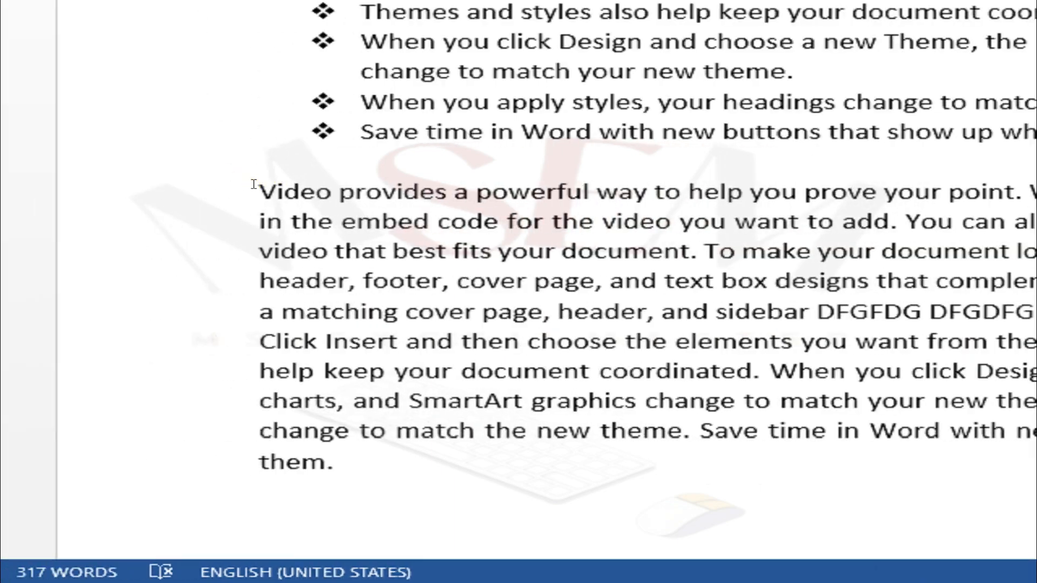
Change the case of both paragraphs below the list to lowercase.
left_click_drag(253, 184, 334, 462)
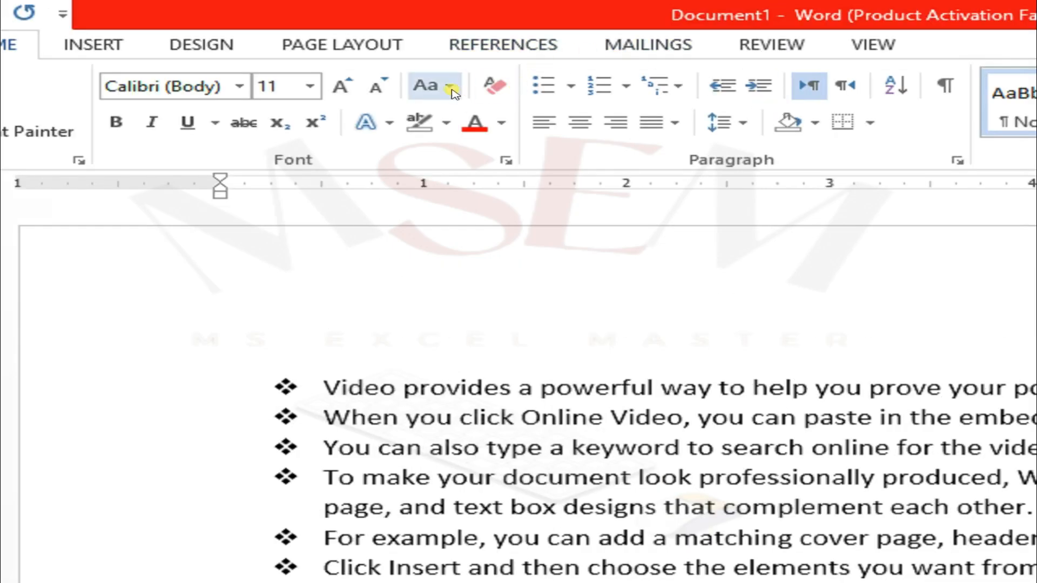
left_click(429, 86)
left_click(475, 144)
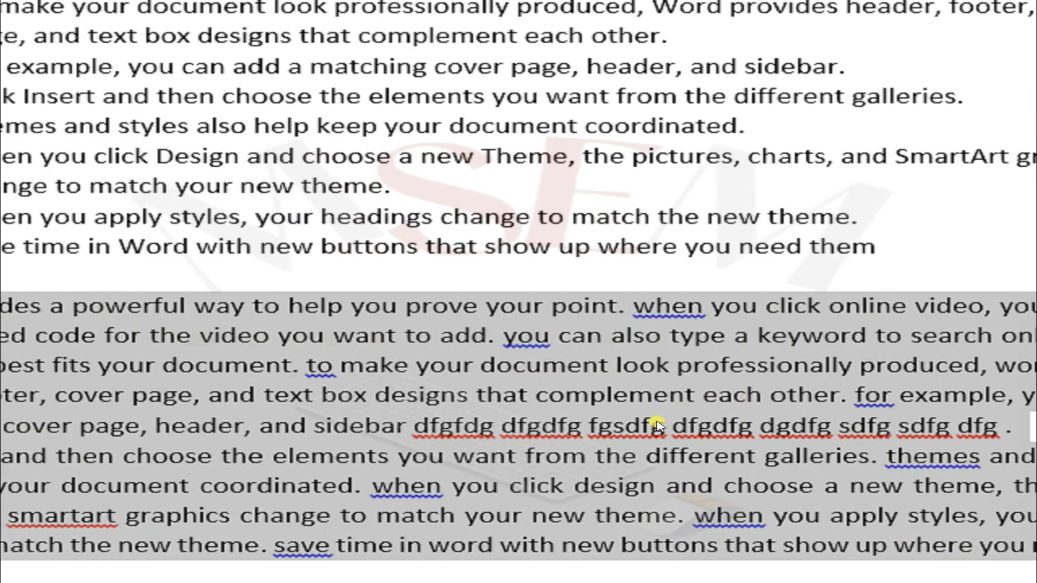
Insert "dfdf dfd hrt" before the final period of the first paragraph below the list.
left_click(828, 424)
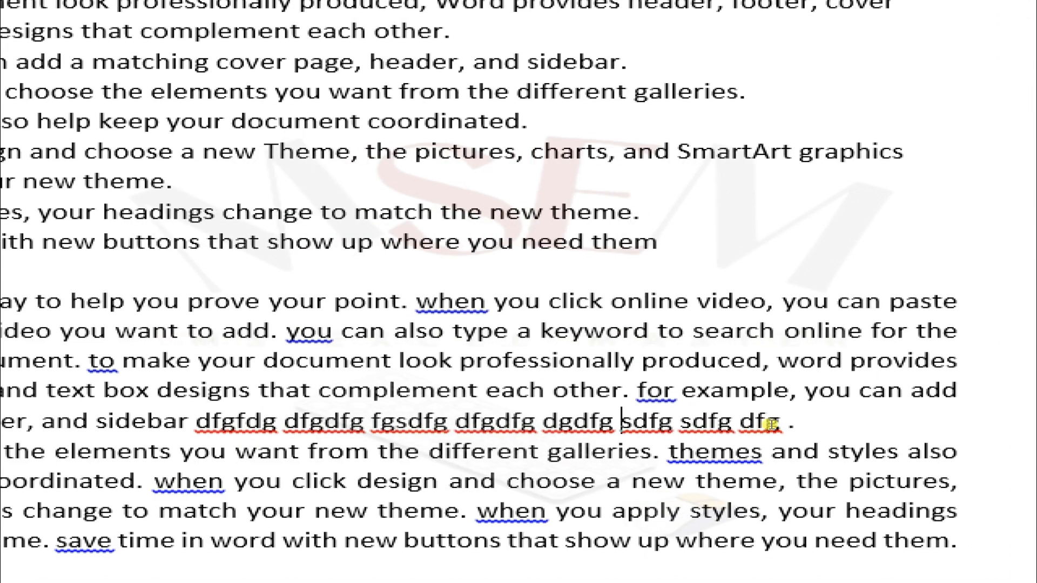
left_click_drag(810, 425, 819, 425)
type("F")
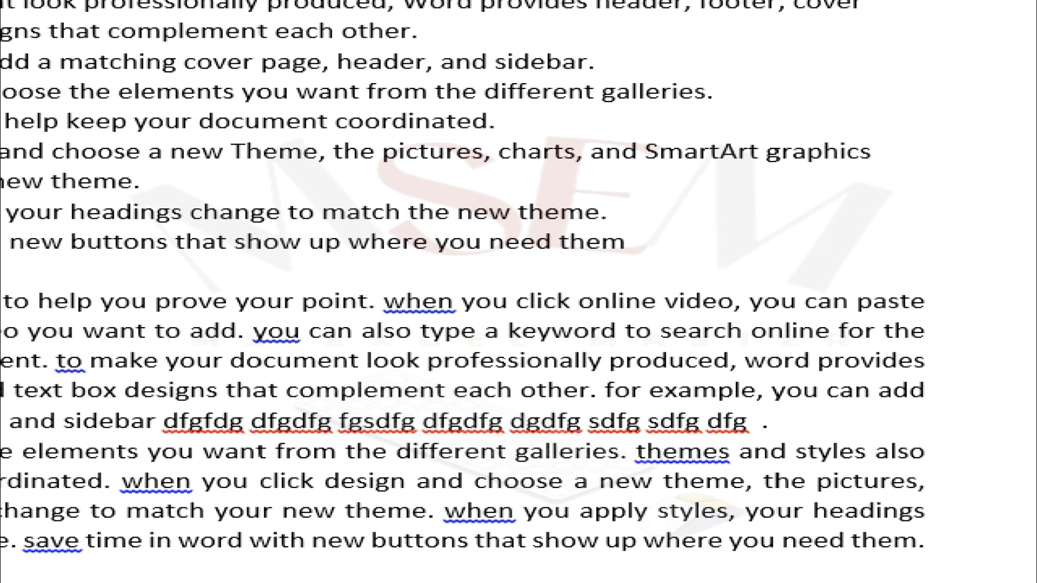
type("fdf dfd hrt")
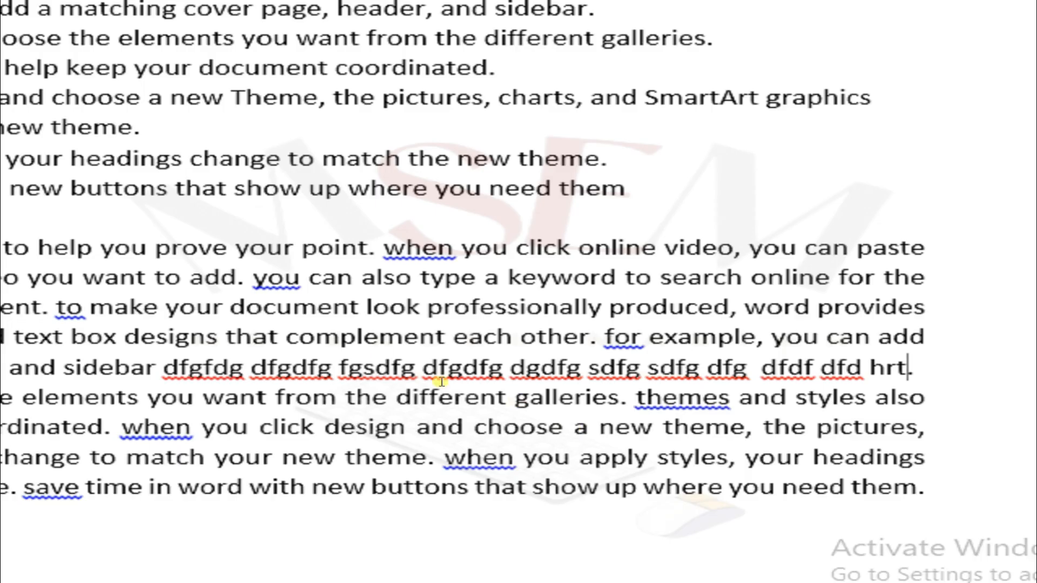
Add space after paragraph to both lowercase paragraphs below the list.
left_click(362, 421)
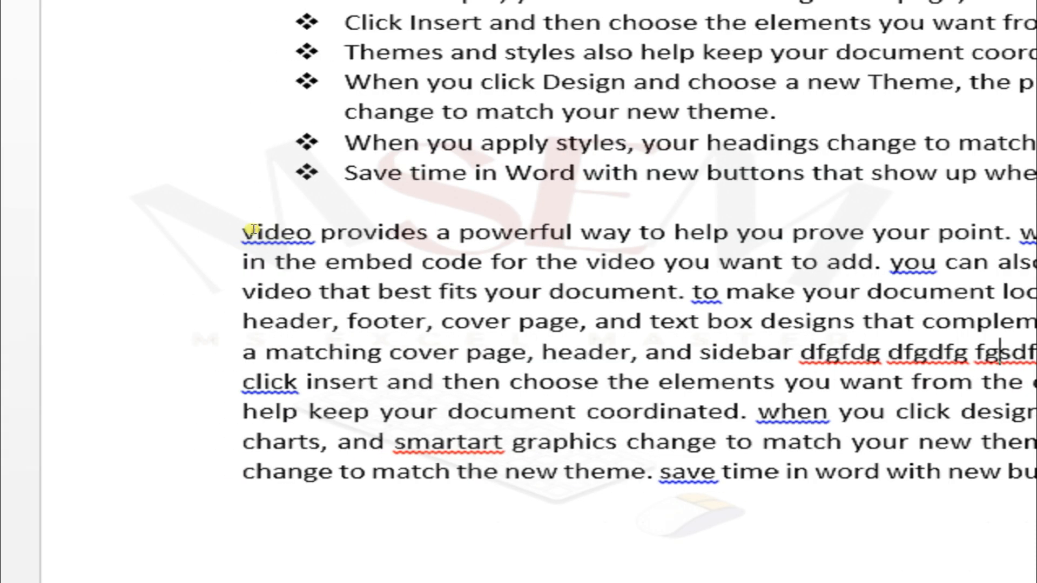
left_click_drag(252, 232, 1036, 474)
left_click_drag(770, 433, 946, 434)
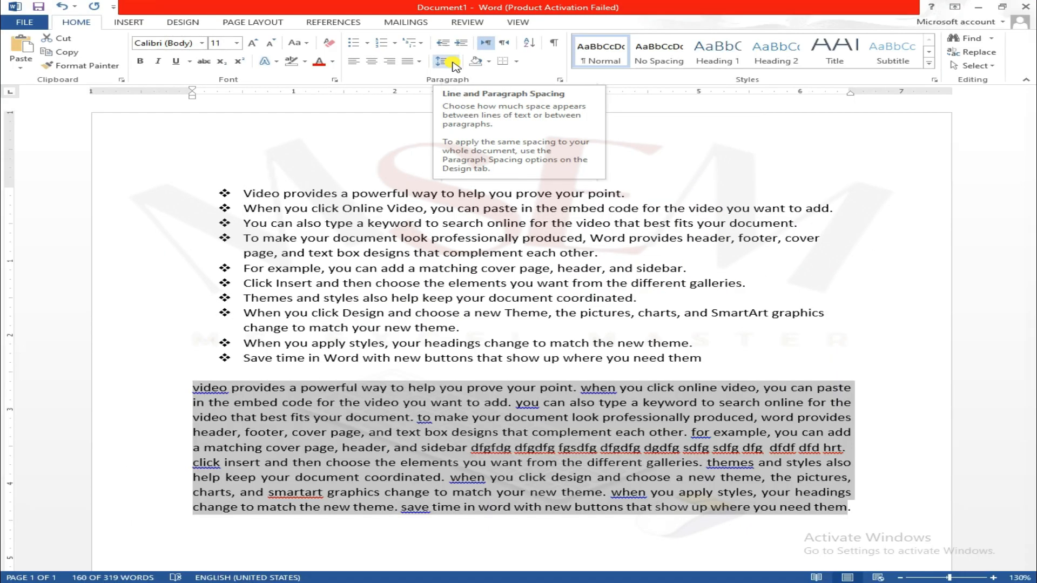
left_click(584, 122)
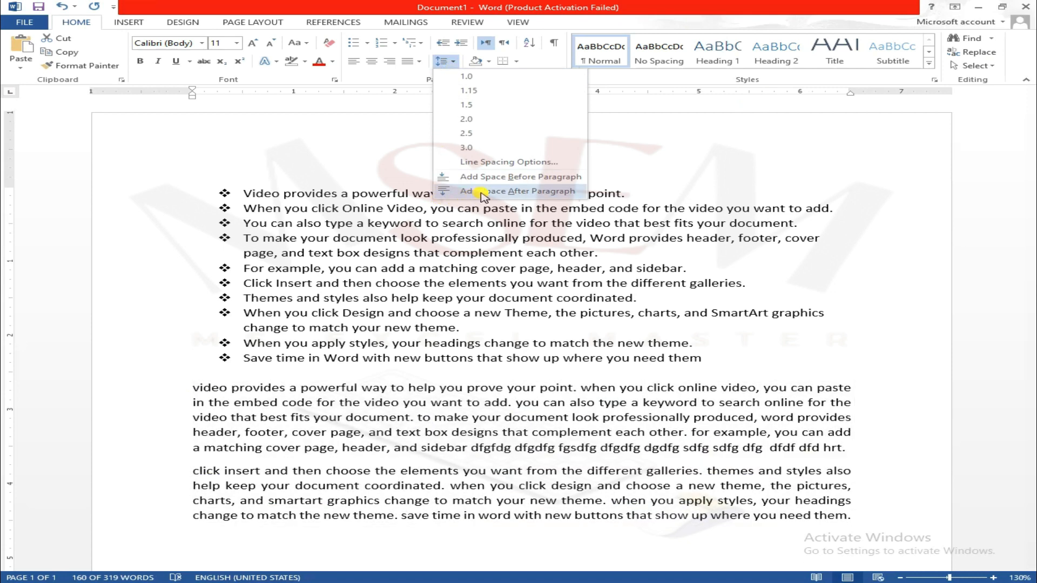
left_click(548, 192)
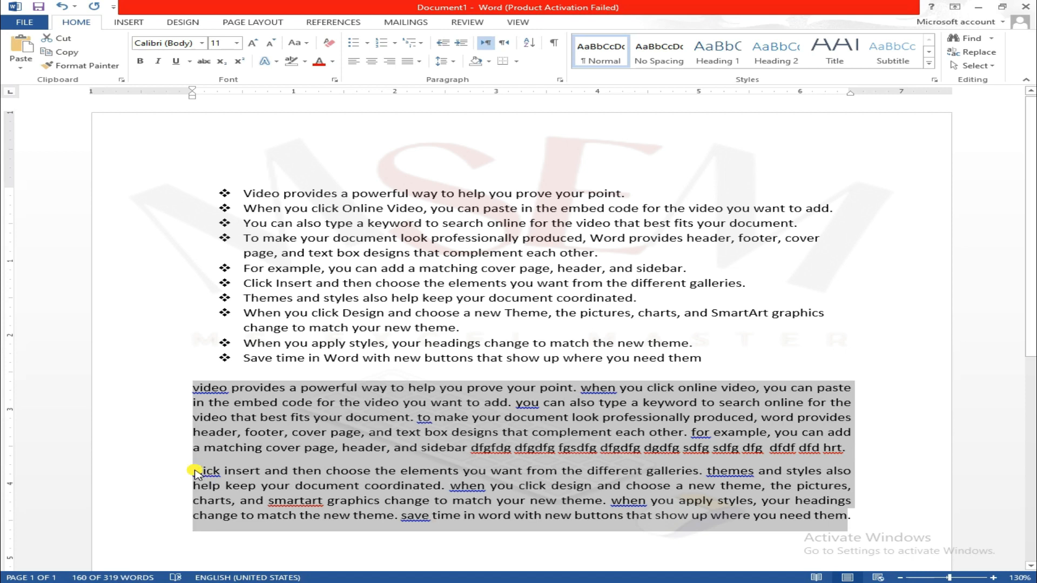
Highlight each of the two paragraphs below the list in turn to examine the spacing between them.
left_click(196, 472)
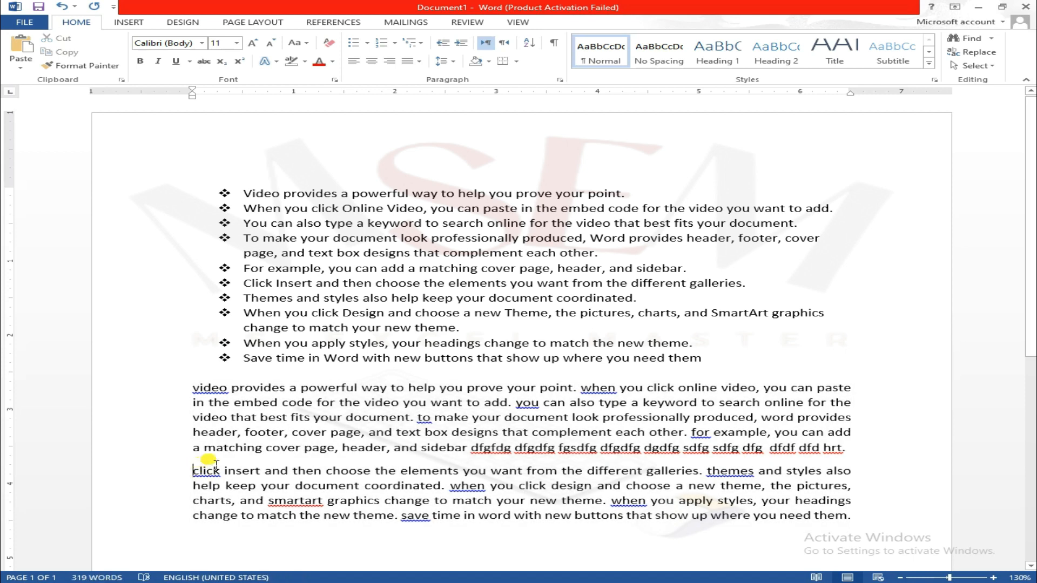
left_click_drag(194, 388, 249, 453)
left_click_drag(686, 454, 899, 456)
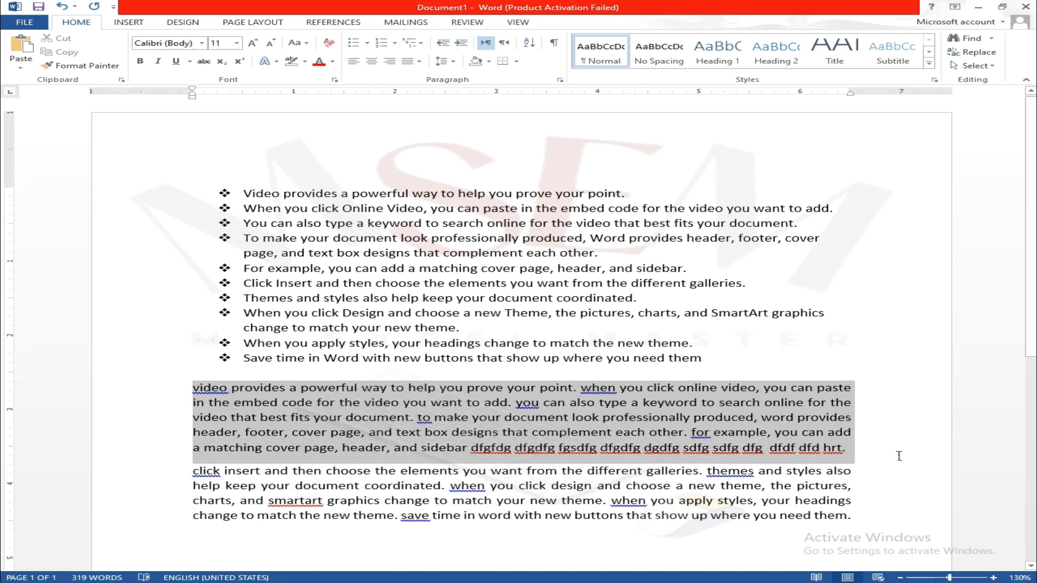
left_click_drag(193, 475, 850, 516)
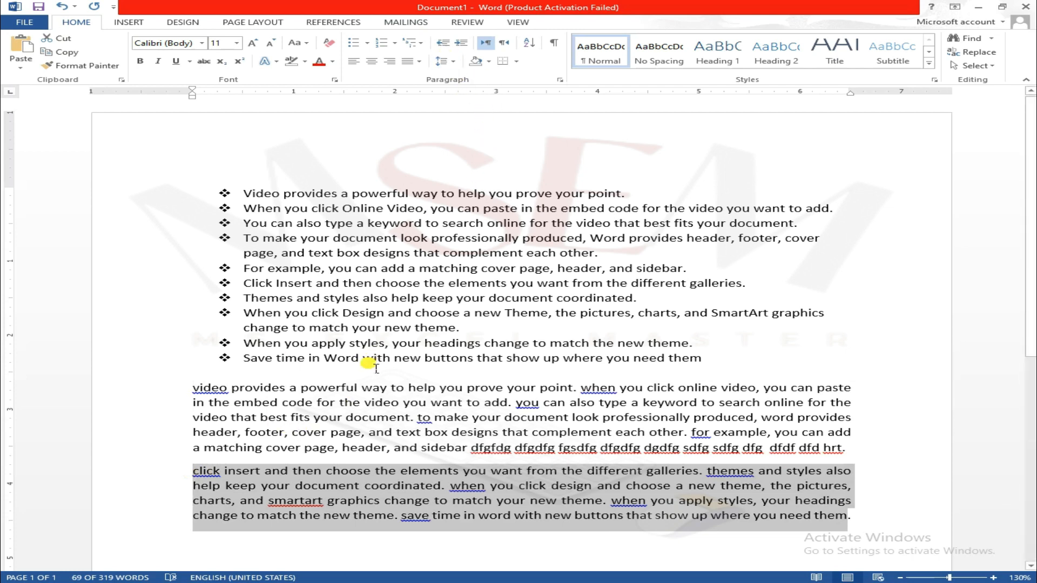
left_click(252, 389)
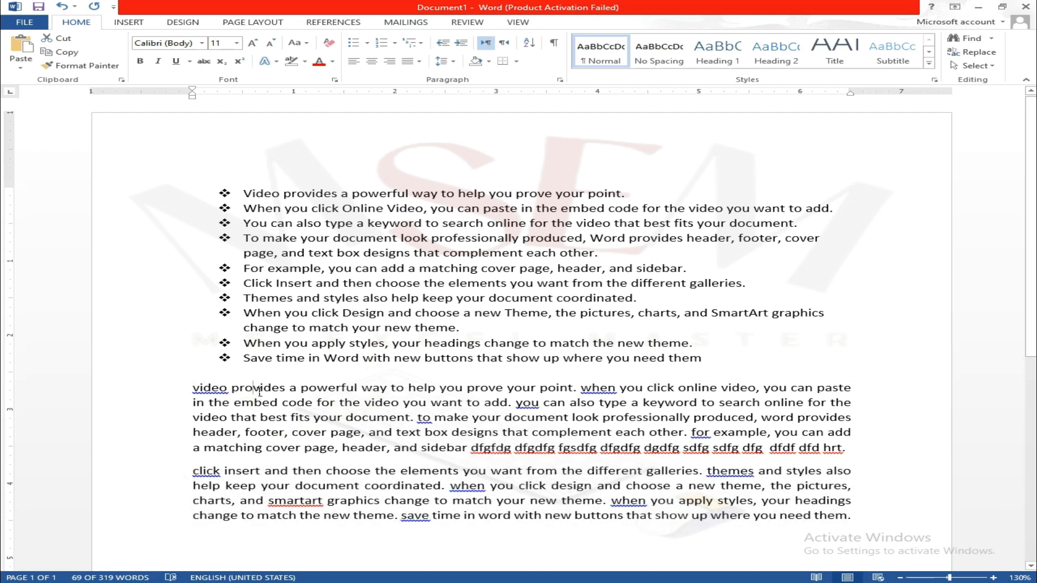
Insert an unbulleted line above the first bullet and enter the title "MS EXCEL MASTER" on it.
left_click(243, 376)
left_click(252, 187)
left_click(232, 191)
left_click(226, 185)
key("Return")
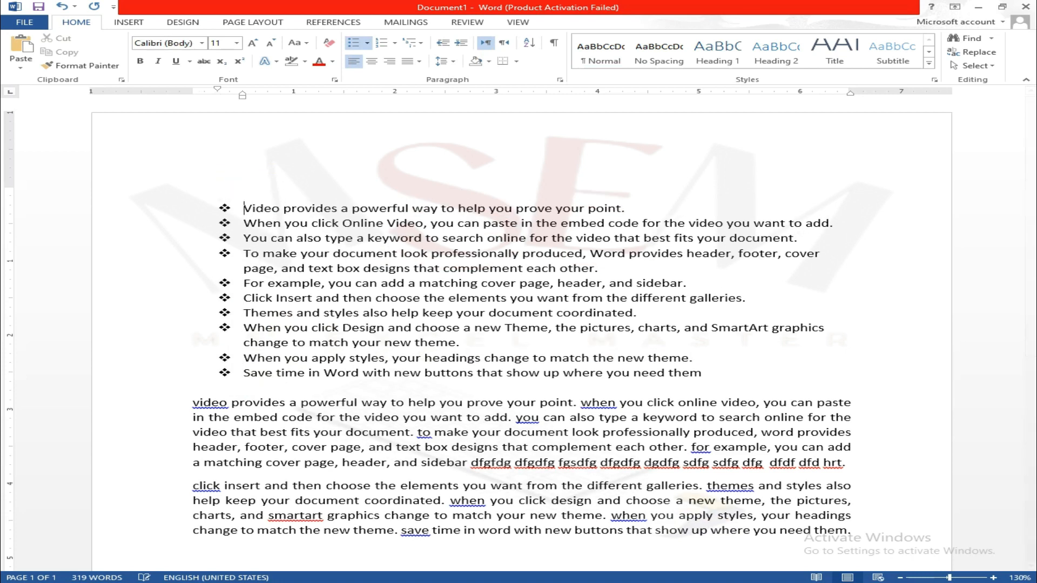
key("Up")
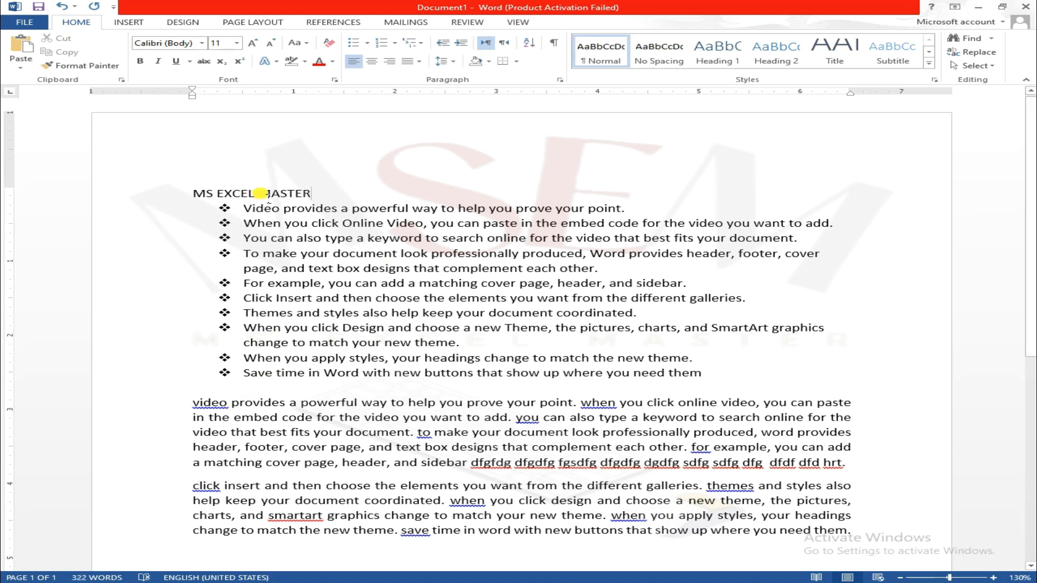
Increase the indent of the "MS EXCEL MASTER" title line step by step to 2.5 inches.
left_click_drag(312, 192, 194, 193)
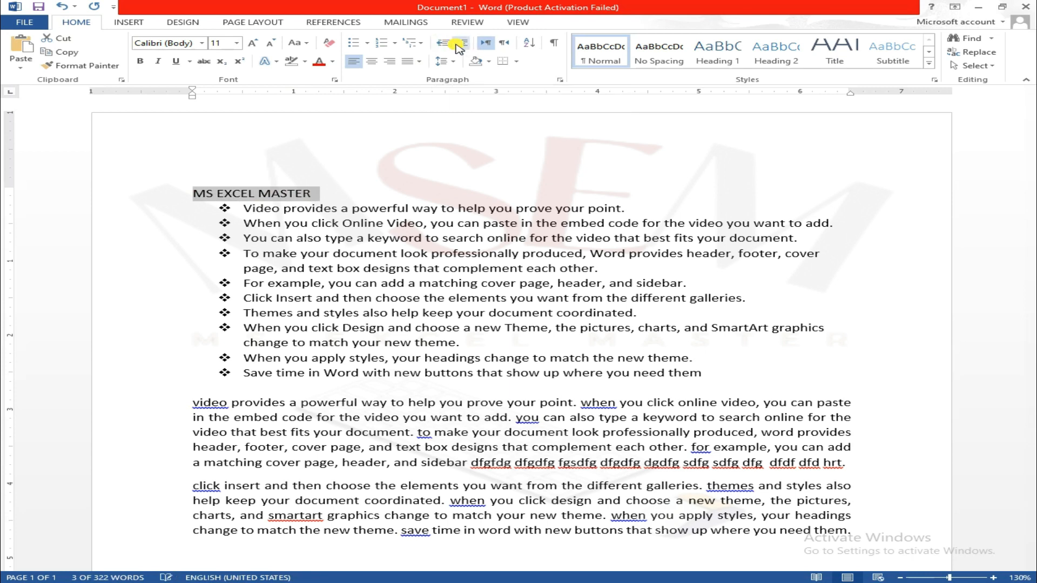
left_click(460, 47)
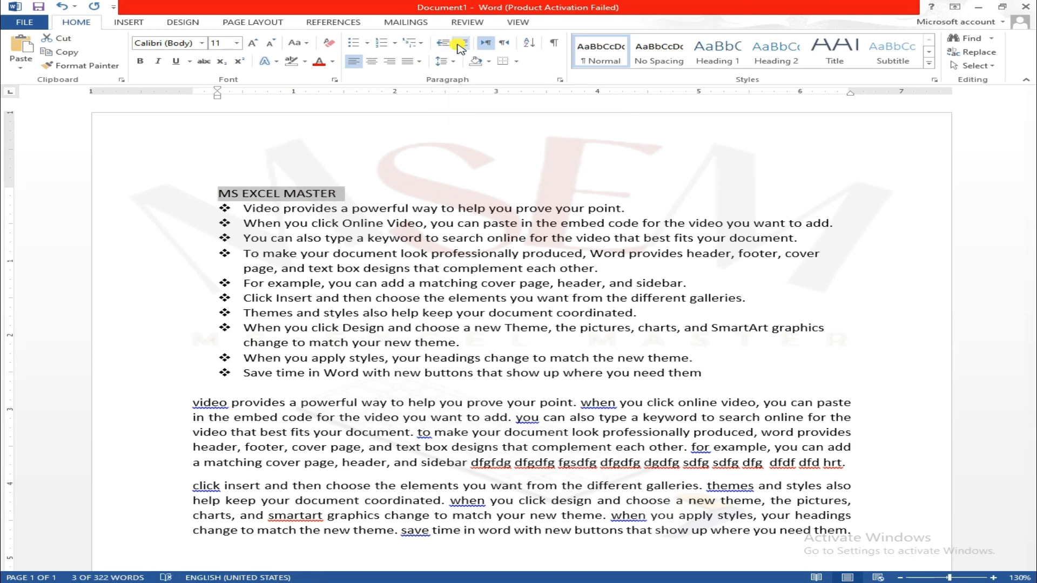
left_click(459, 47)
left_click(459, 48)
left_click(460, 48)
left_click(460, 48)
left_click(459, 47)
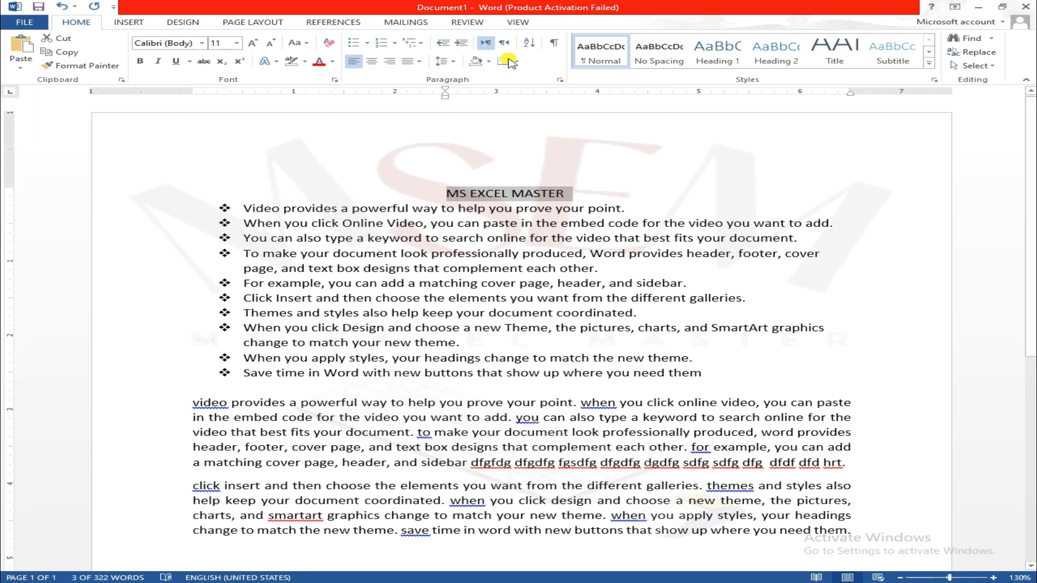
Decrease the indent of the "MS EXCEL MASTER" title line to 1 inch.
left_click(444, 45)
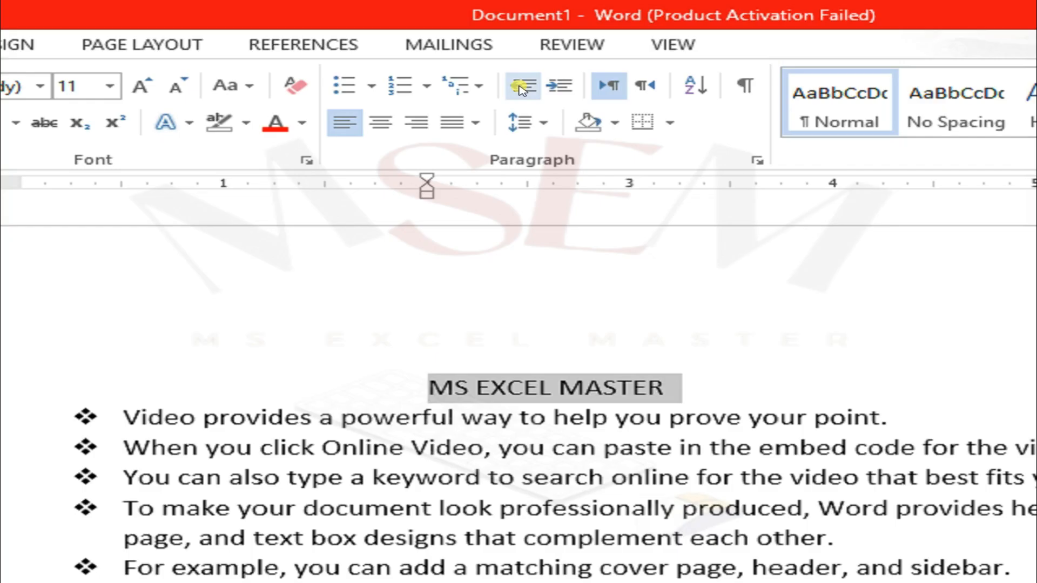
left_click(443, 46)
left_click(443, 46)
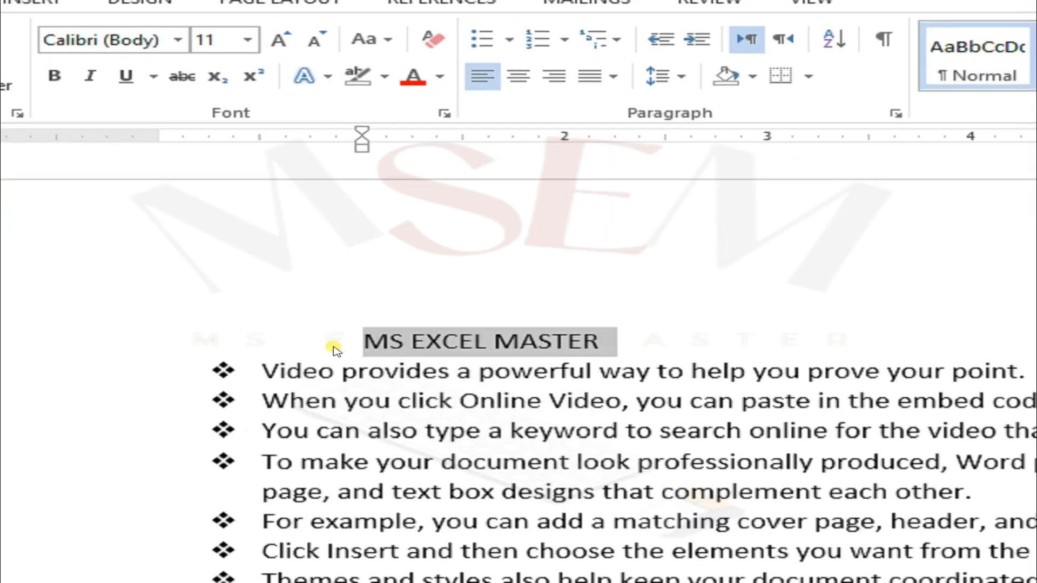
Enter "GFHDFGH FGH GFH" on a new line below the last paragraph and set its text direction to right-to-left.
scroll(489, 421, "down", 7)
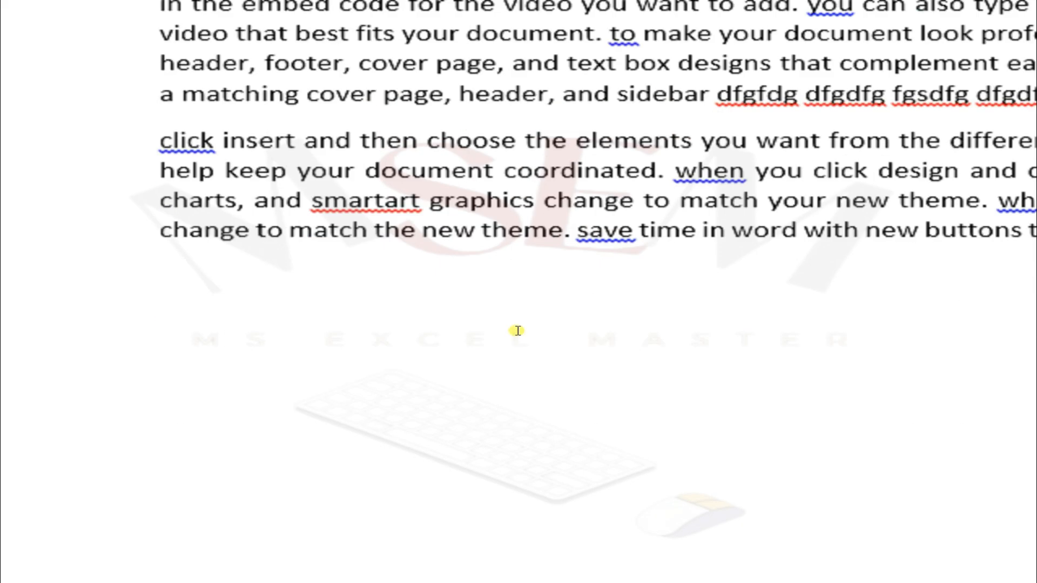
left_click(250, 273)
type("GFHDFGH FGH GFH")
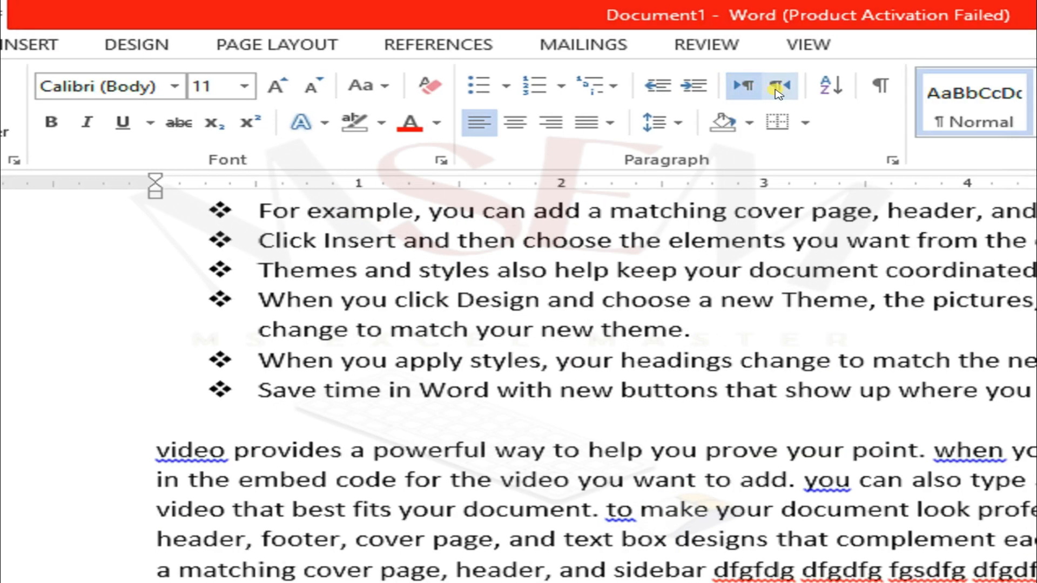
left_click(776, 86)
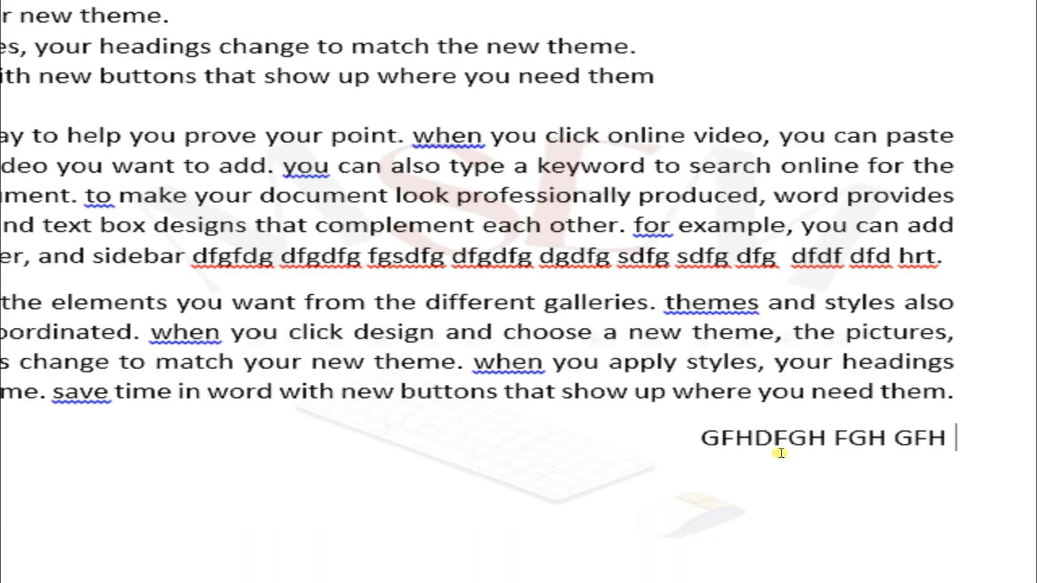
Continue the right-to-left line with "G GH FGH DFHJ FGH FGH" and set its direction back to left-to-right.
type("G GH FGH DFHJ FG")
type("H FGH")
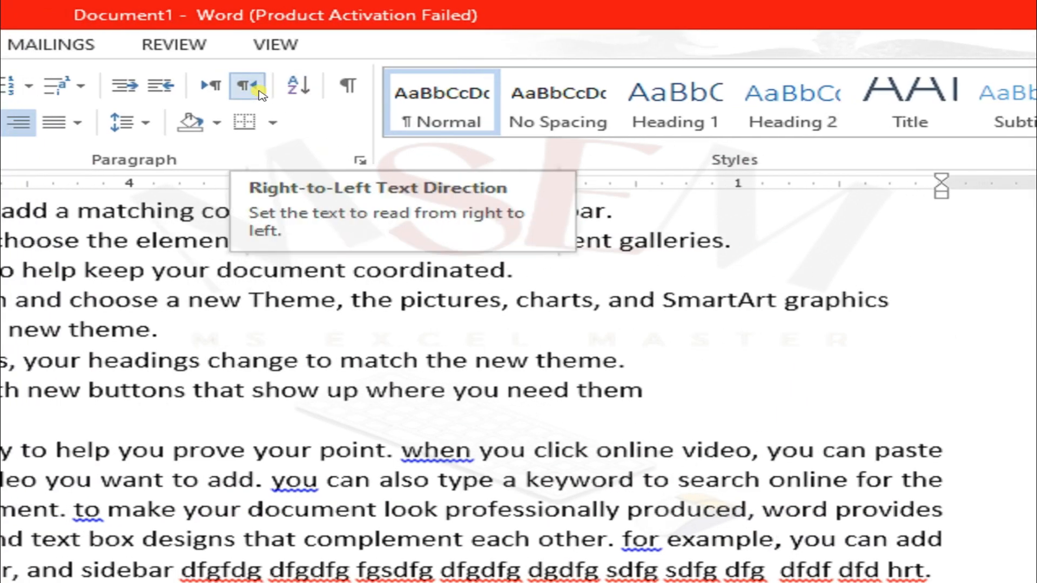
left_click(262, 95)
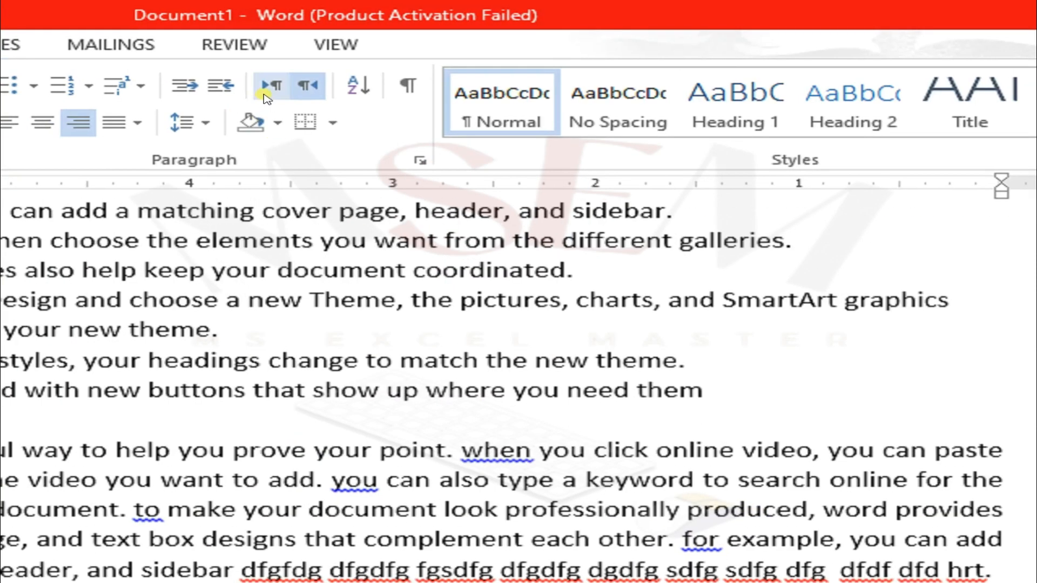
left_click(265, 95)
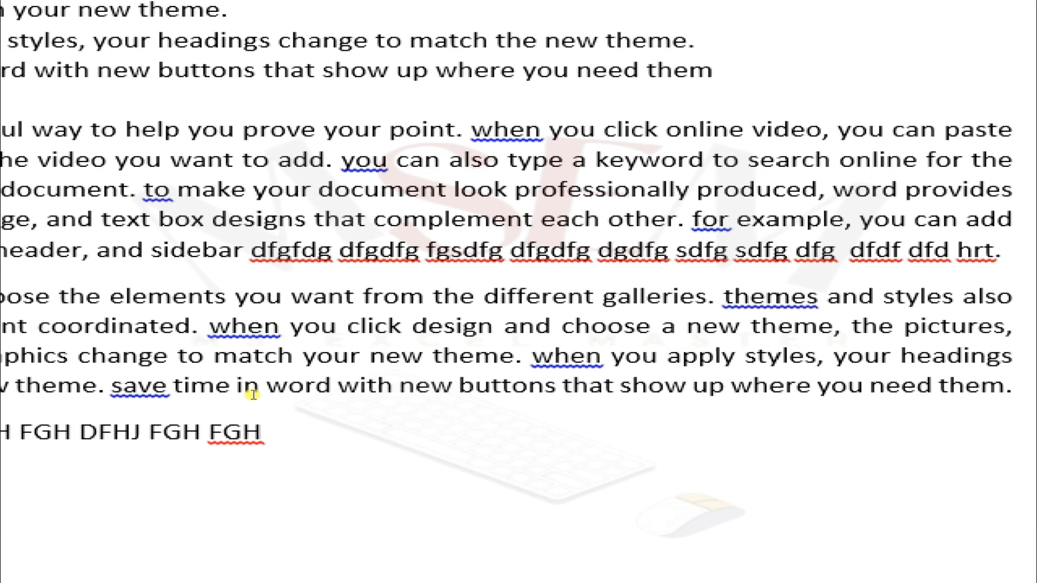
Enter the numbers 5, 4, 1, 2 and 3 on separate lines below the last text line.
key("Return")
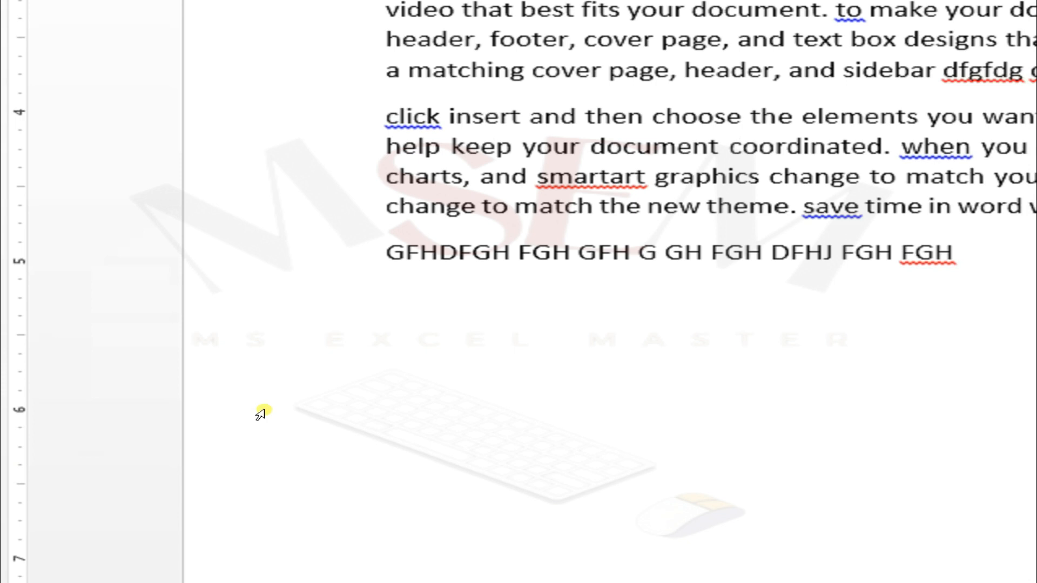
type("5")
key("Return")
type("4")
key("Return")
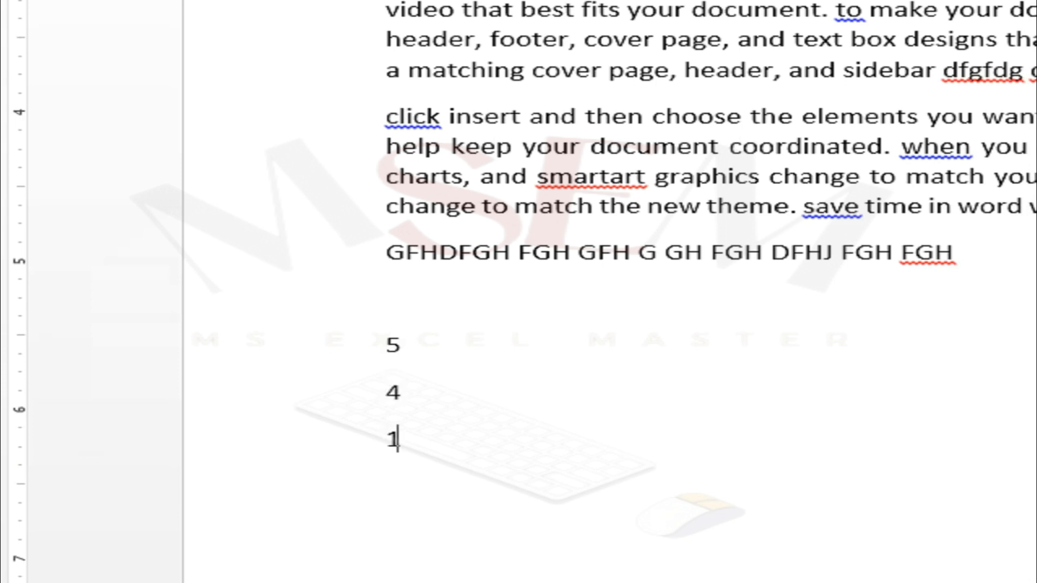
type("3")
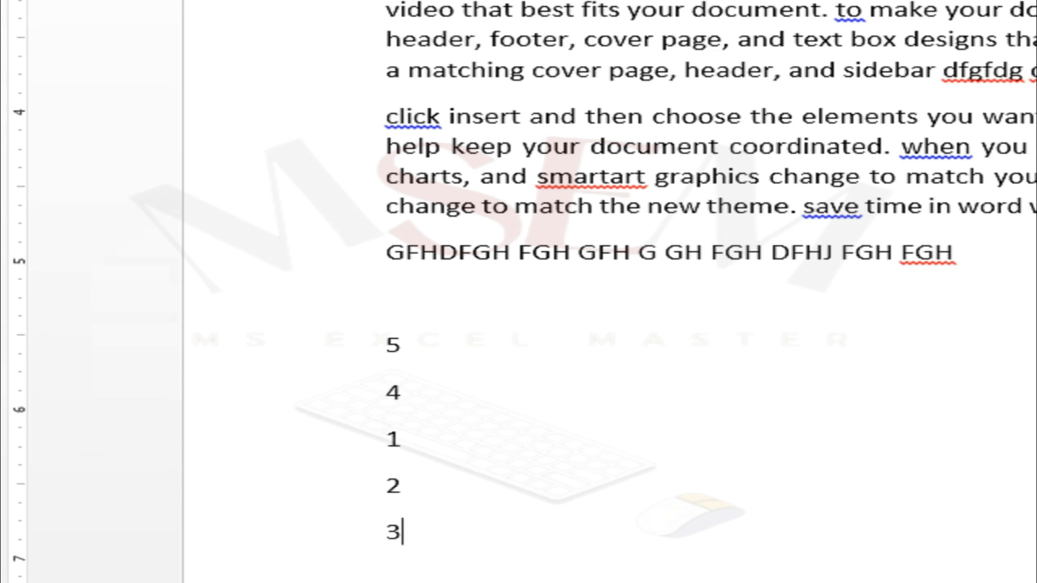
Sort the five number lines by paragraphs as numbers in ascending order.
left_click_drag(417, 531, 349, 337)
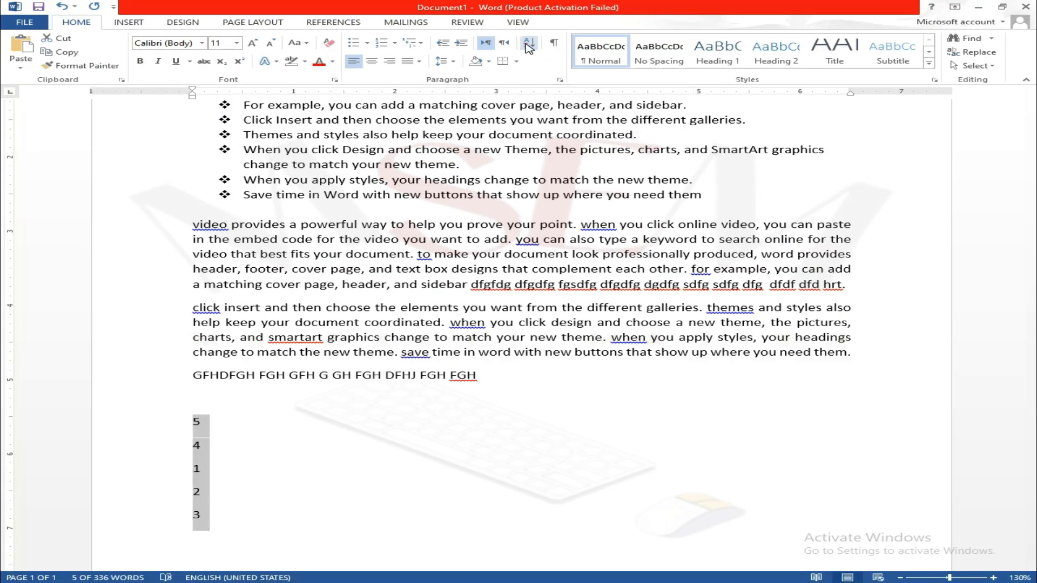
left_click(777, 89)
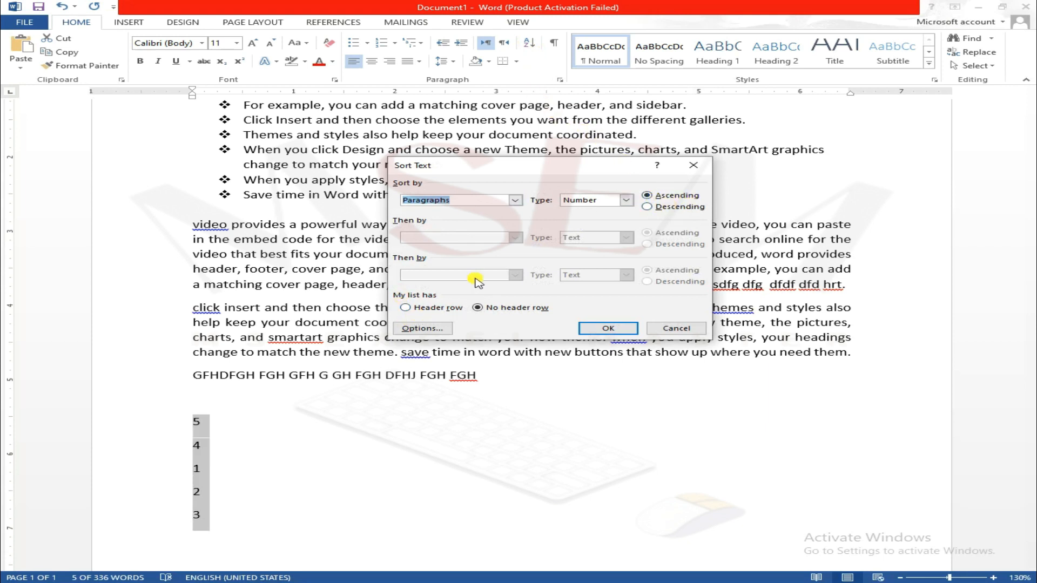
left_click(607, 329)
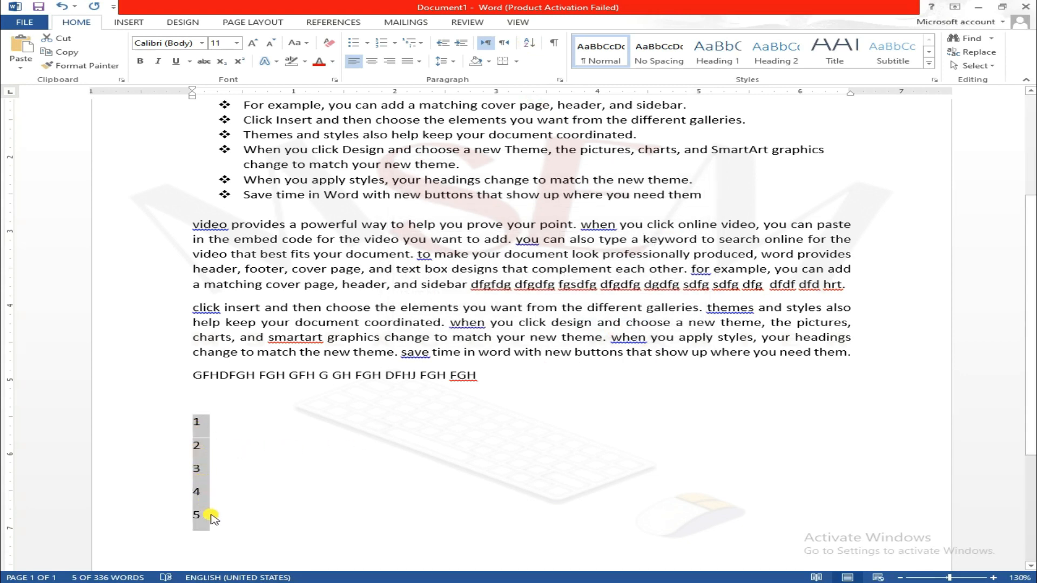
left_click(259, 474)
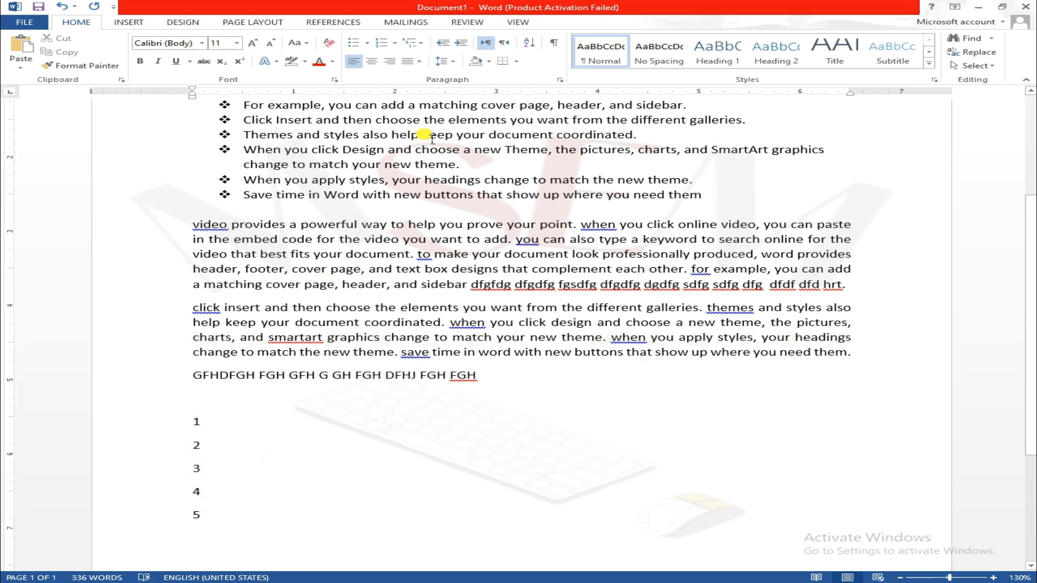
scroll(240, 296, "up", 4)
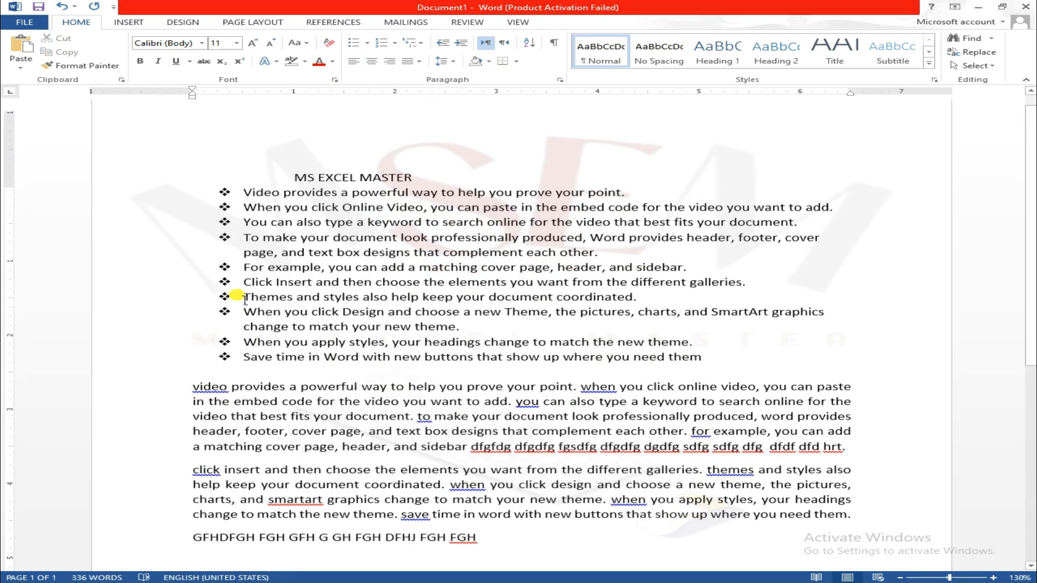
scroll(238, 296, "down", 3)
scroll(299, 235, "up", 3)
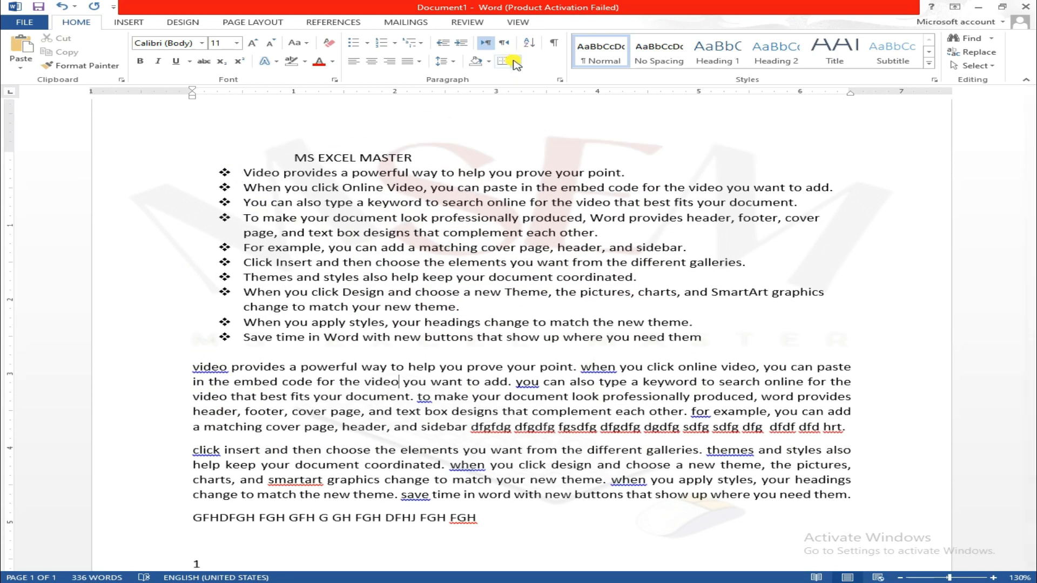
left_click_drag(233, 162, 653, 279)
left_click(413, 221)
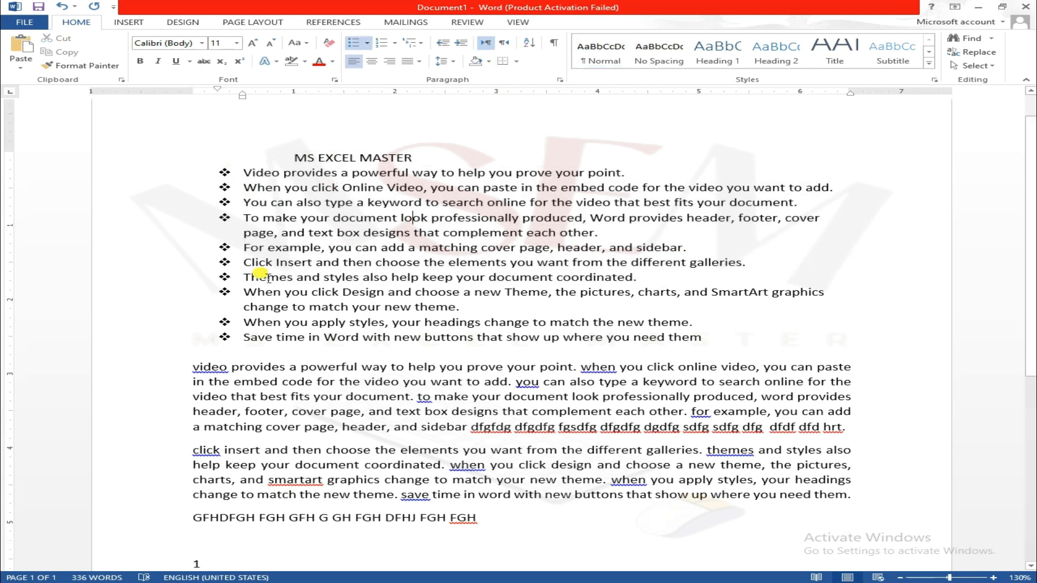
Apply outside borders to the two lowercase paragraphs below the list and change them to all borders.
left_click_drag(193, 369, 866, 503)
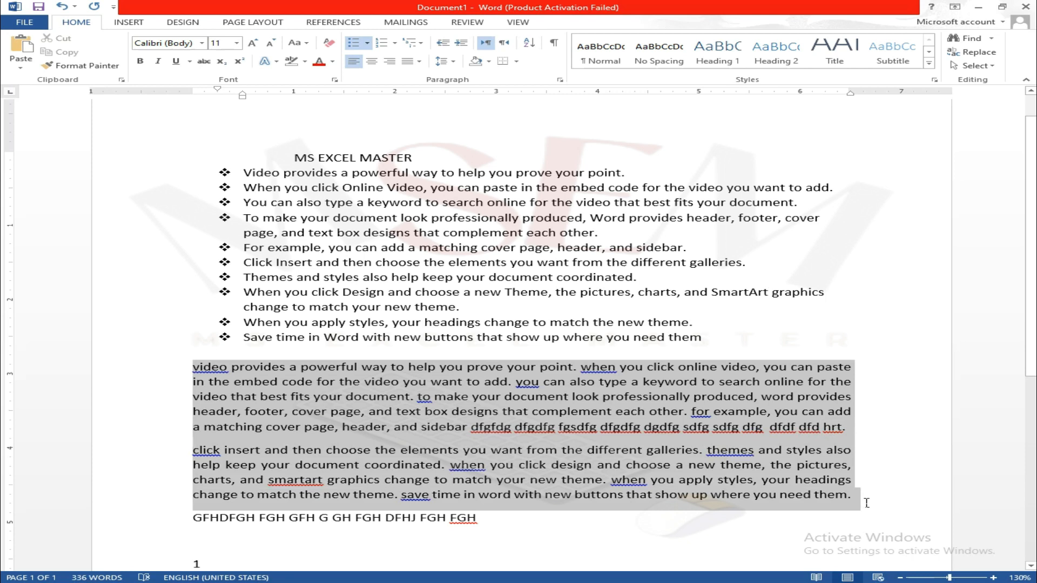
left_click(515, 61)
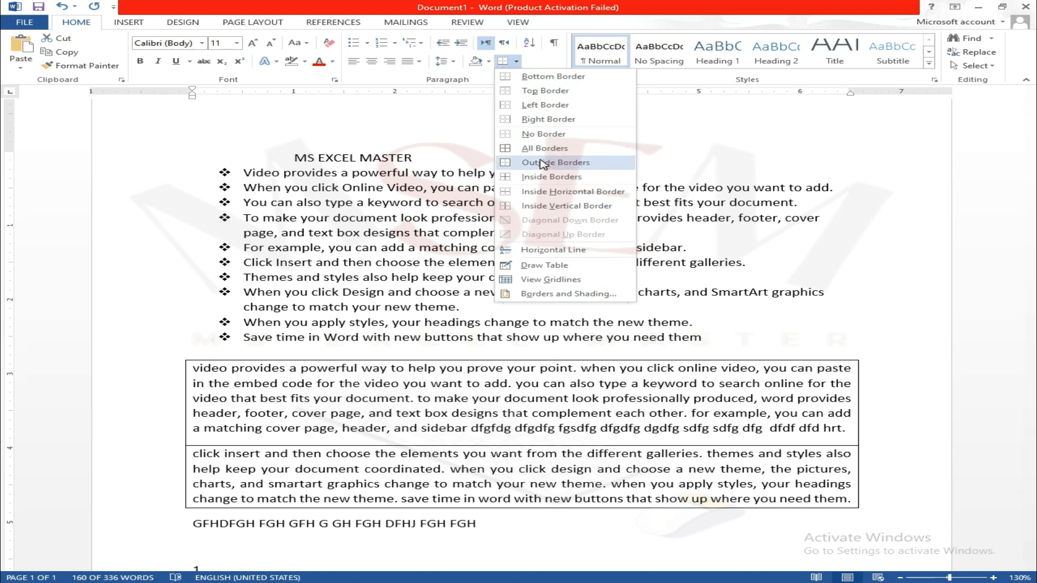
left_click(537, 162)
left_click(559, 466)
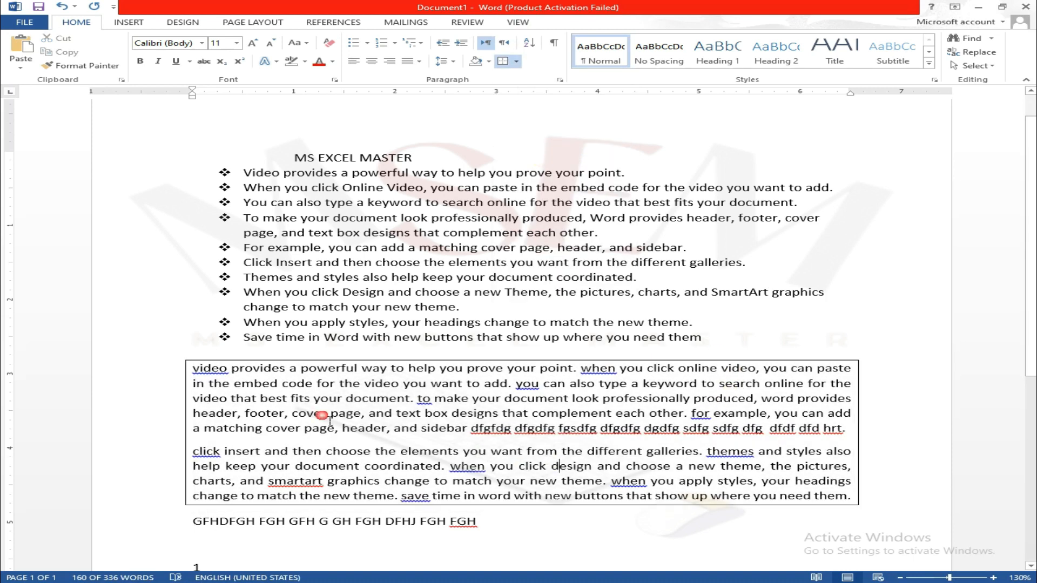
left_click(516, 61)
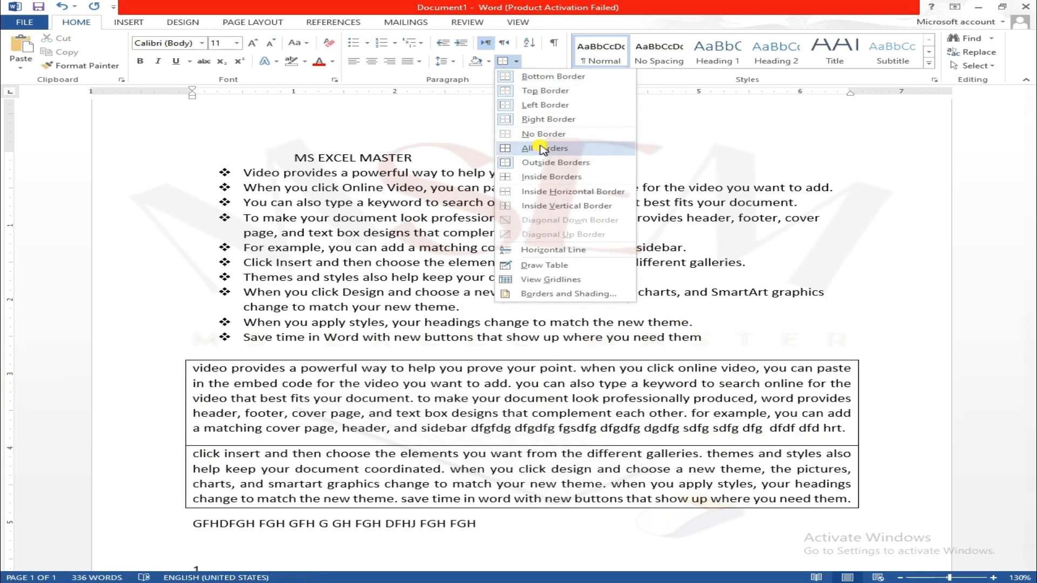
left_click(541, 150)
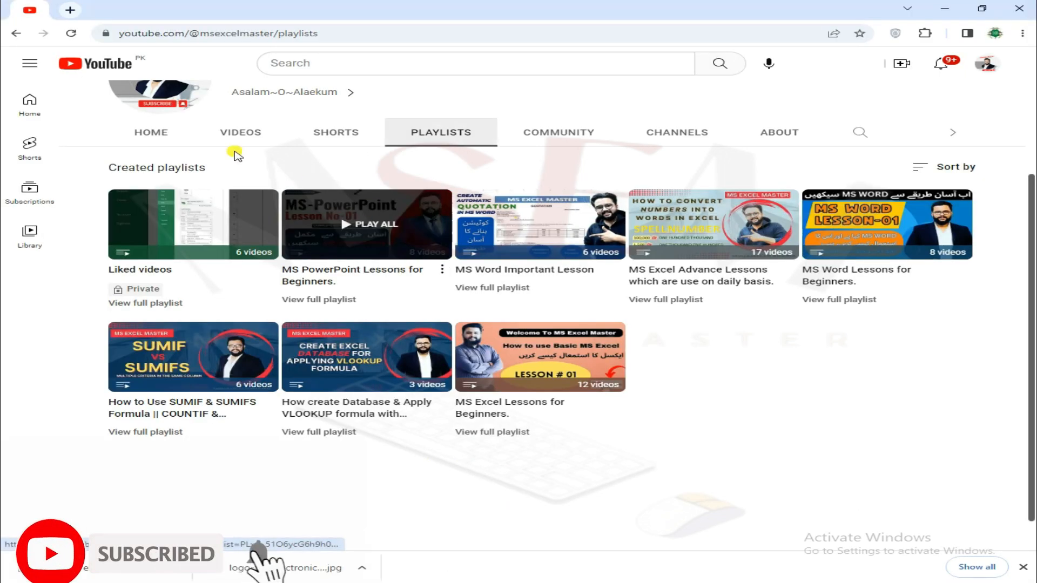
Look through the playlists of the MS Excel Master YouTube channel and browse its latest videos.
scroll(405, 372, "up", 3)
scroll(400, 335, "down", 4)
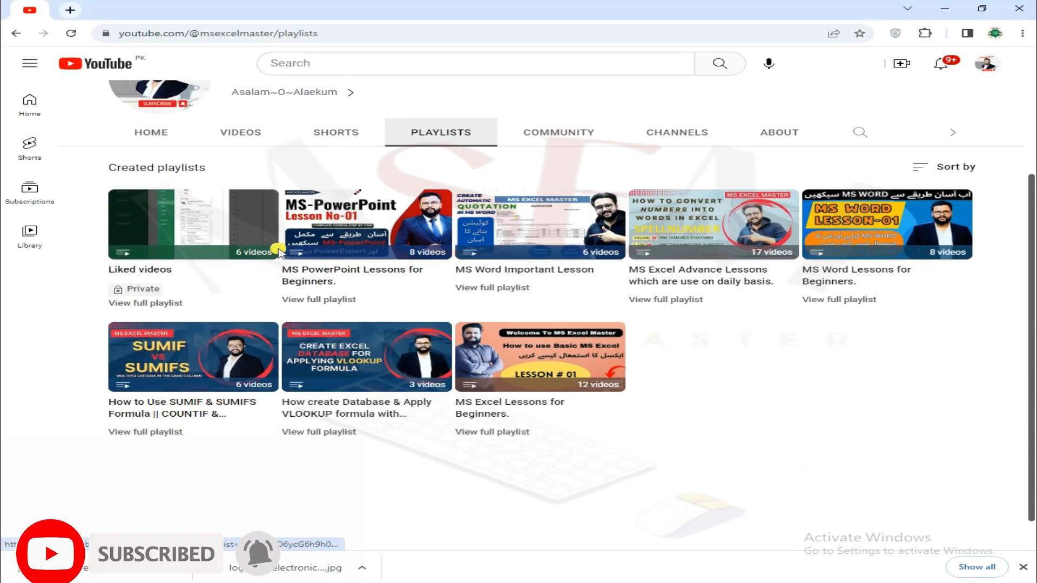
left_click(239, 134)
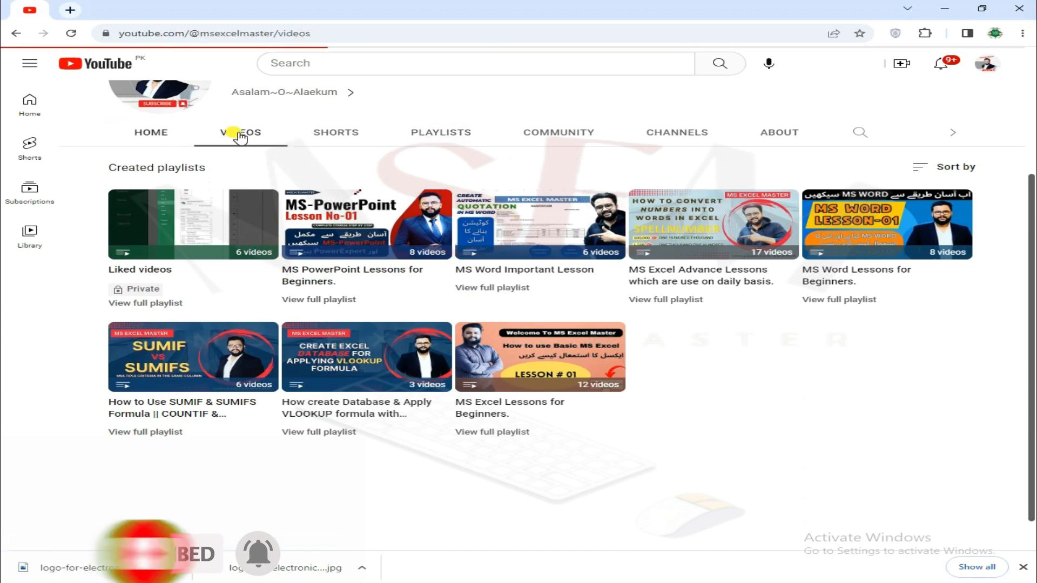
scroll(513, 392, "down", 3)
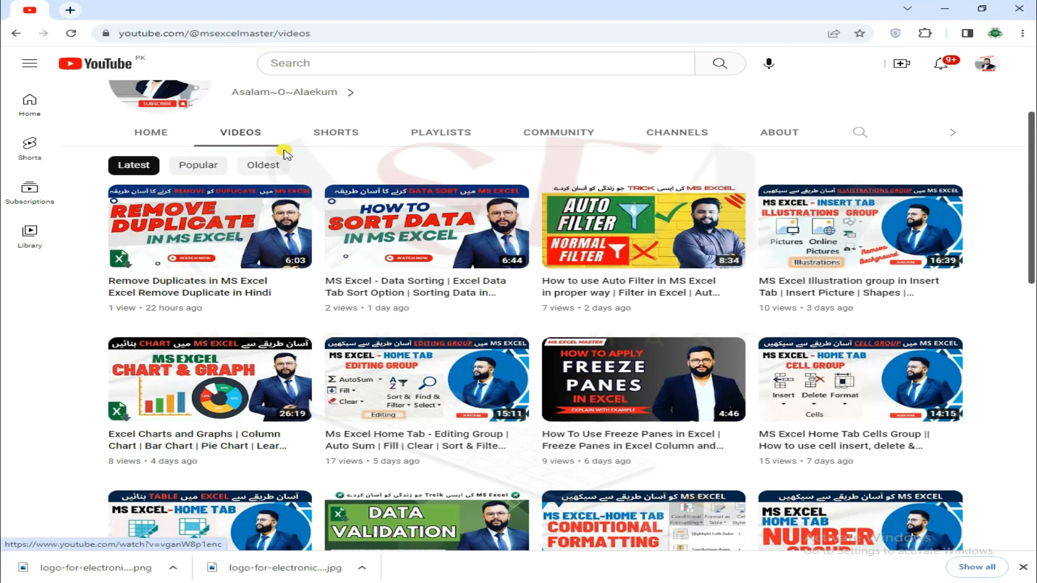
scroll(462, 164, "up", 3)
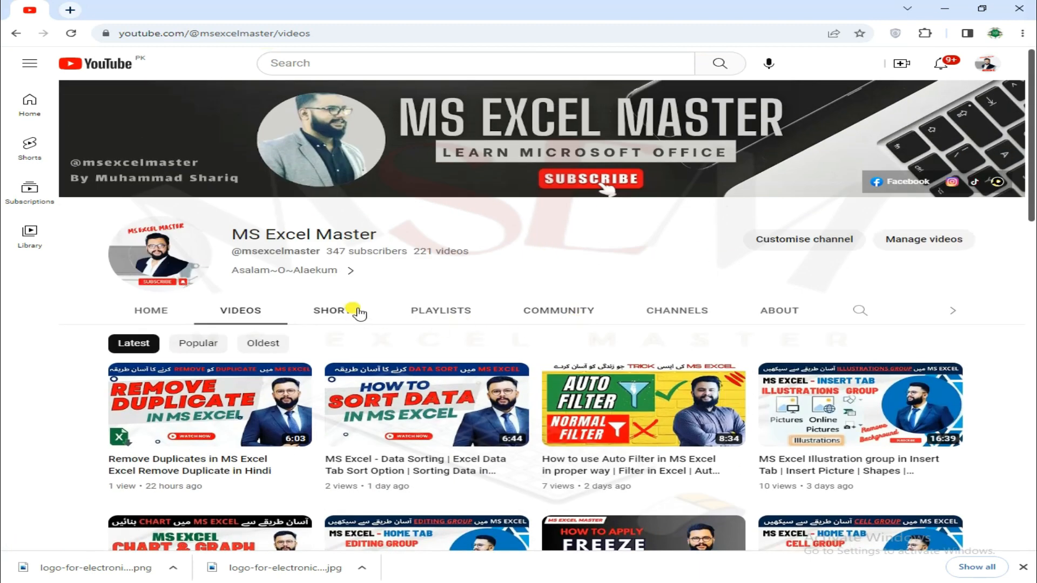
Go back to the channel's created playlists and highlight the channel handle below its name.
left_click(426, 313)
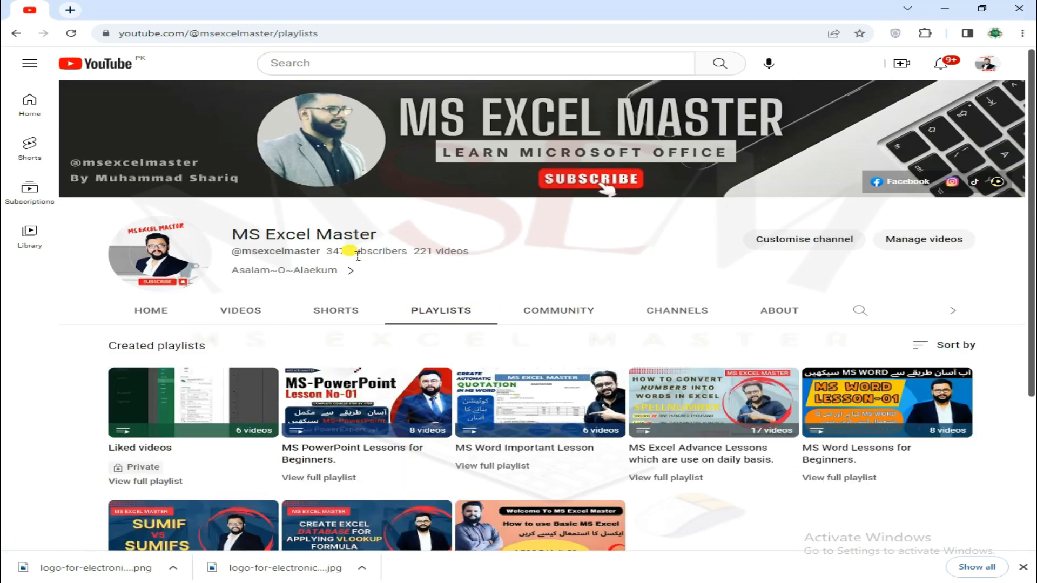
scroll(427, 413, "down", 3)
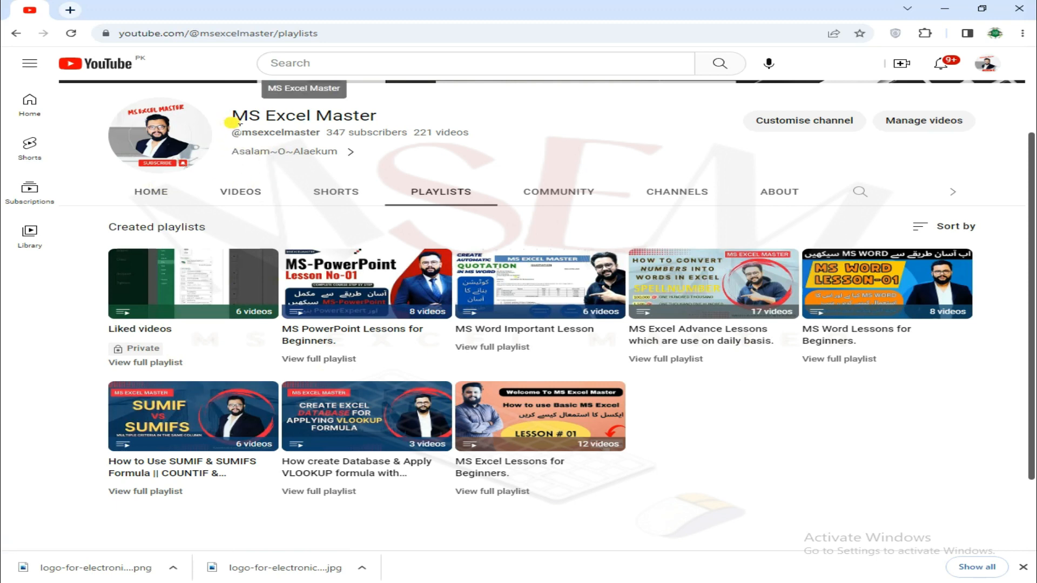
scroll(237, 123, "up", 2)
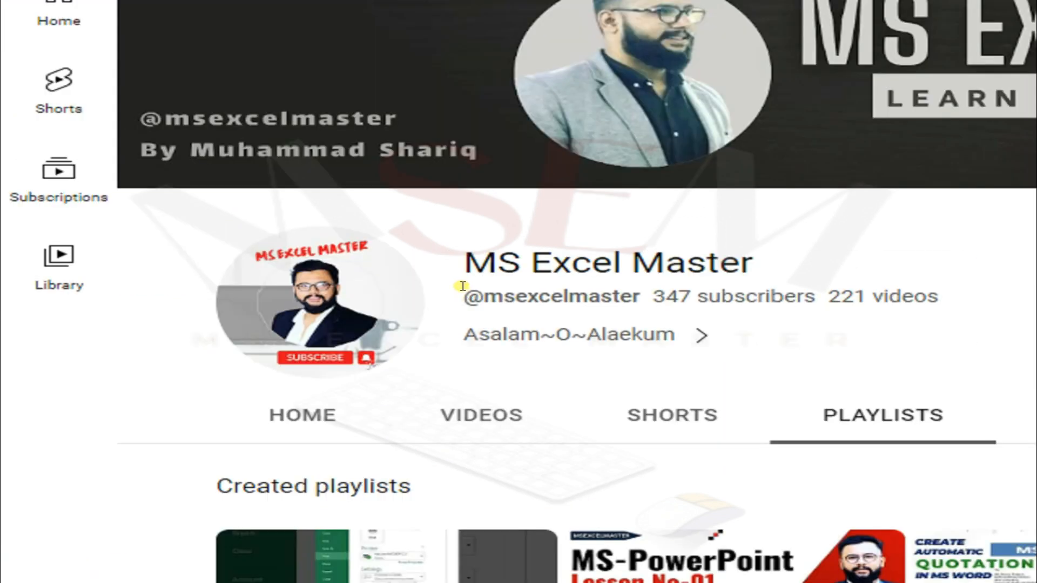
left_click_drag(458, 289, 634, 293)
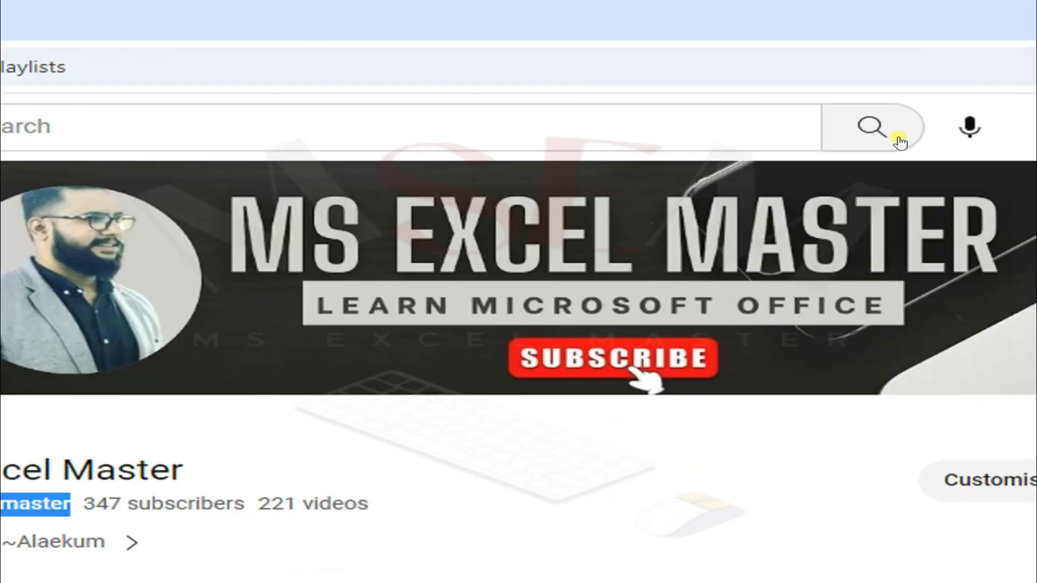